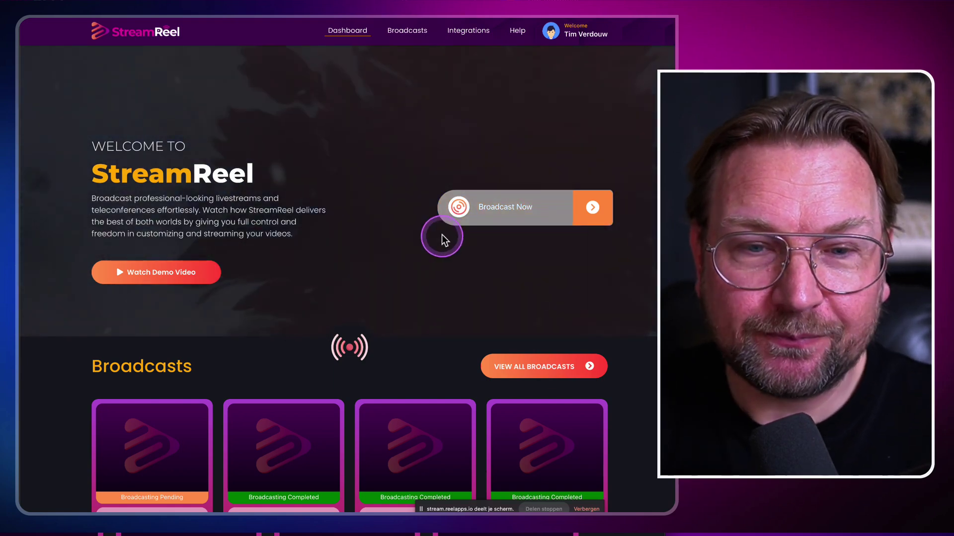
Create a broadcast to the first three Facebook destinations with a title and description, scheduling left off.
drag(423, 183, 638, 251)
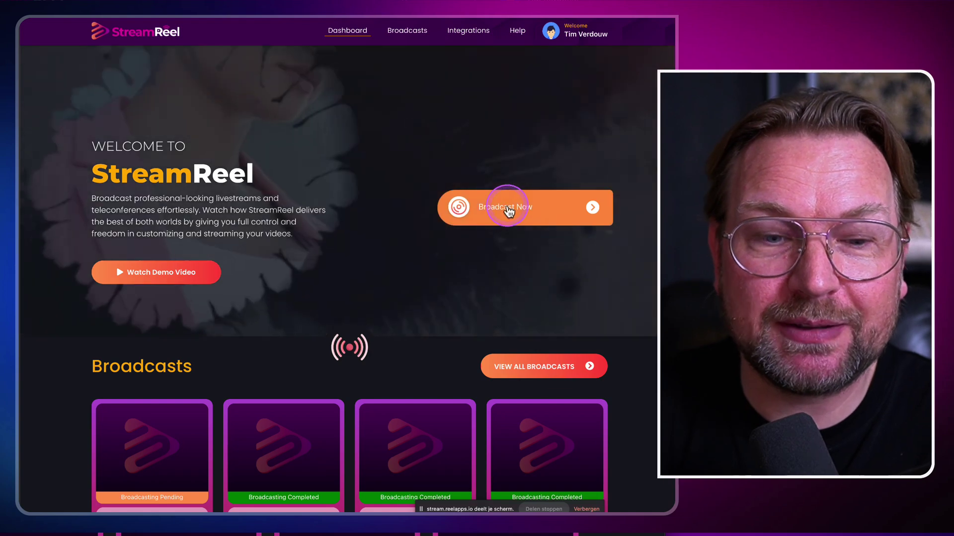
click(509, 212)
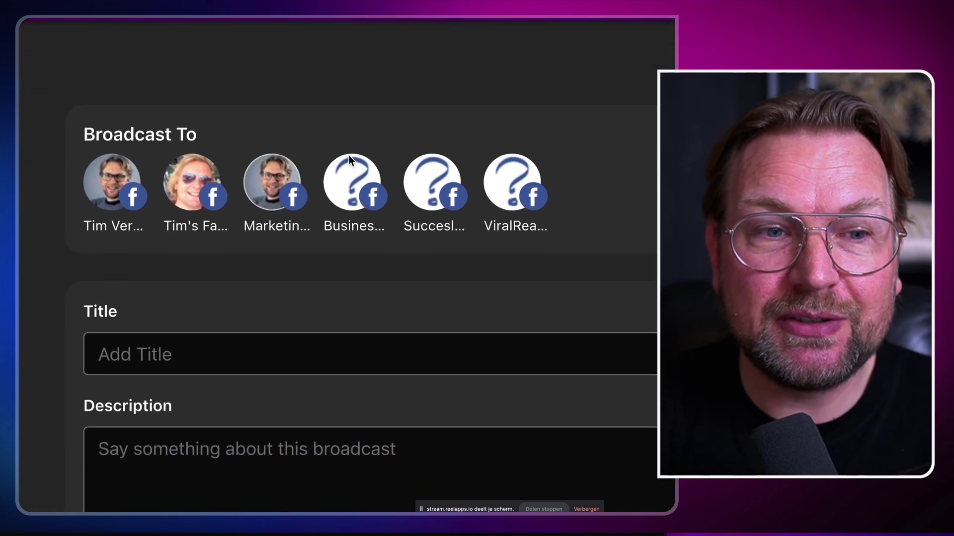
click(117, 188)
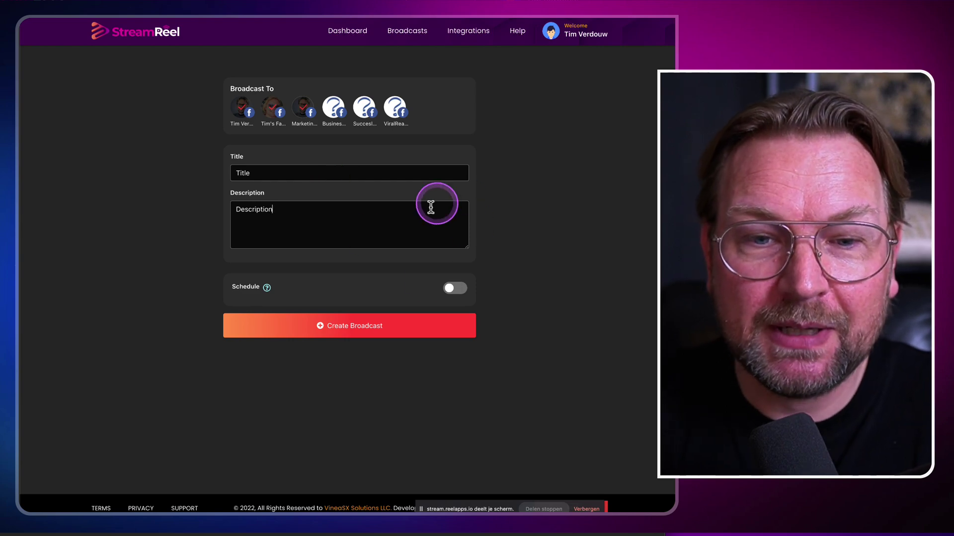
click(456, 289)
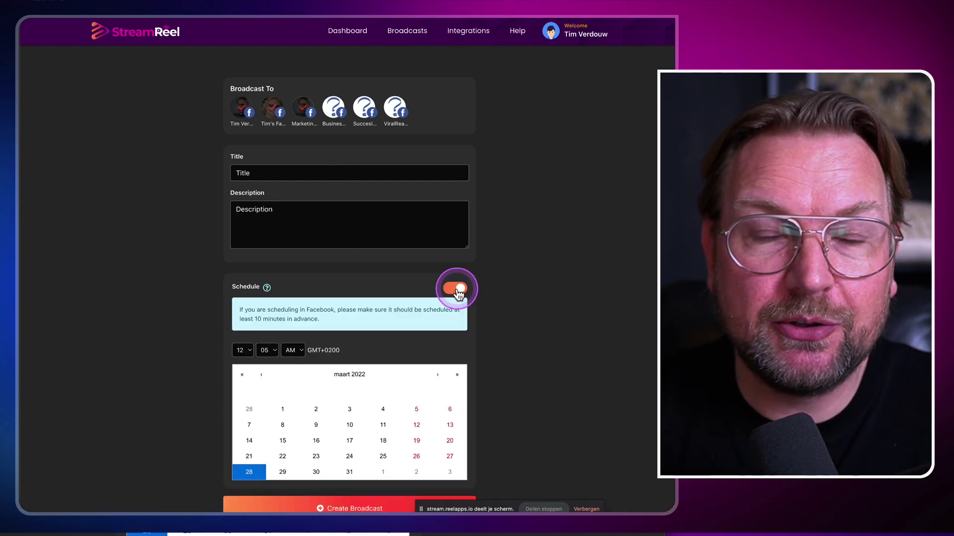
click(456, 289)
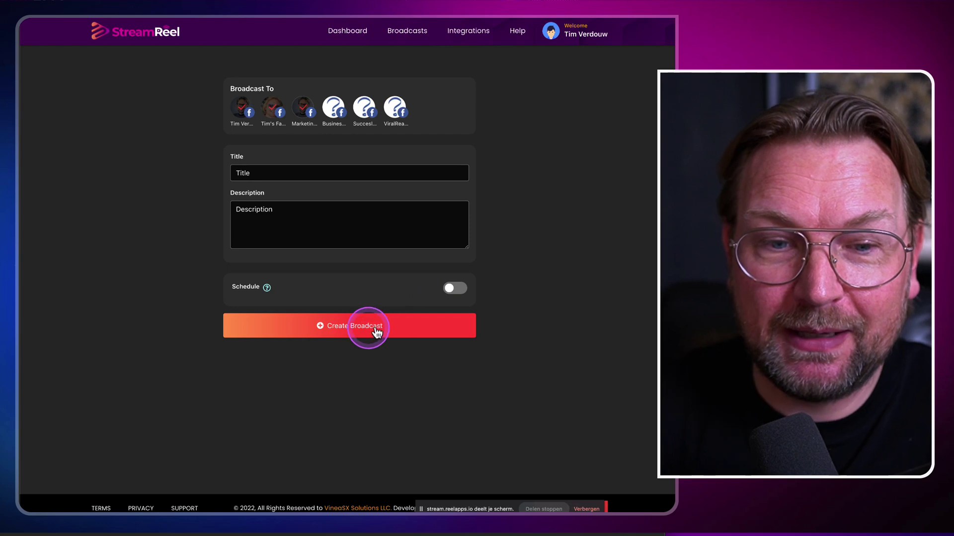
click(345, 328)
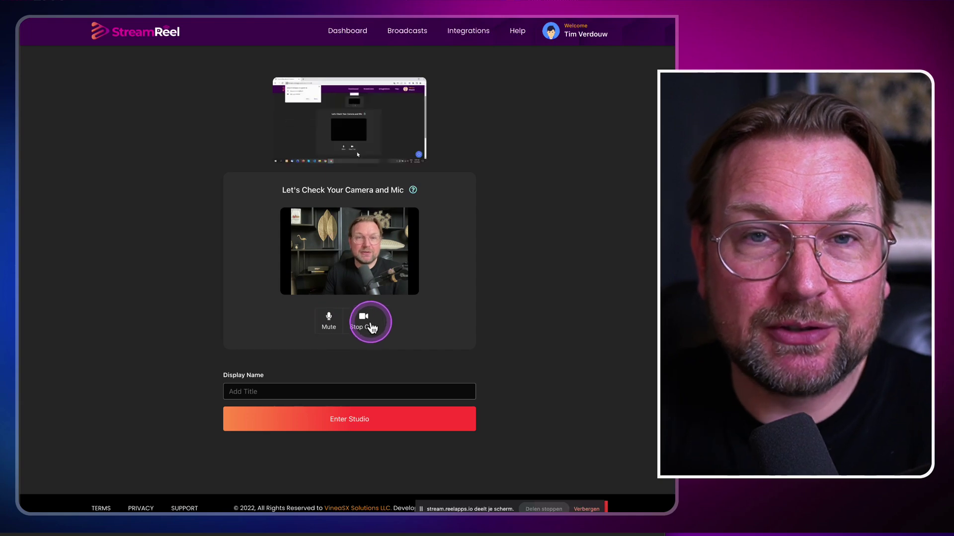
Enter the host's first name as the display name and go into the studio.
click(368, 391)
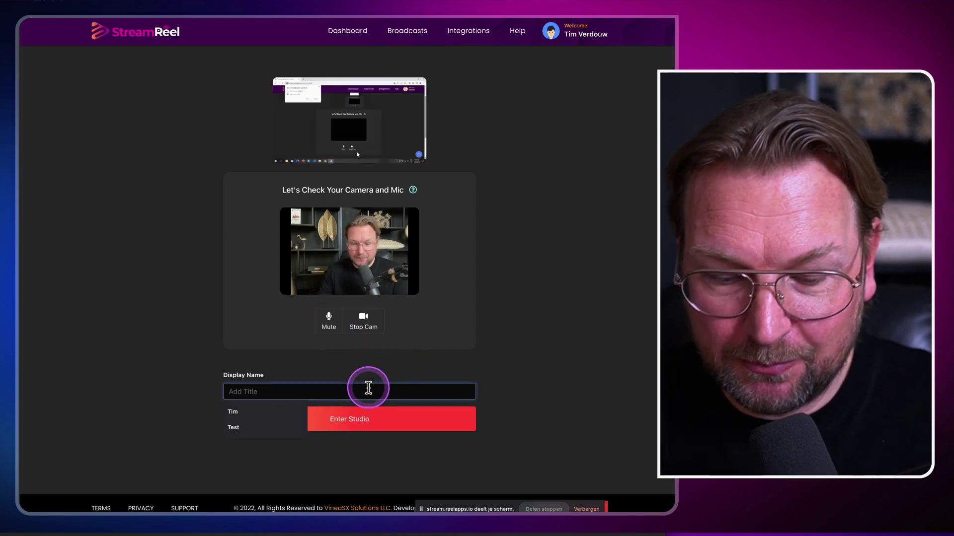
text(Tim)
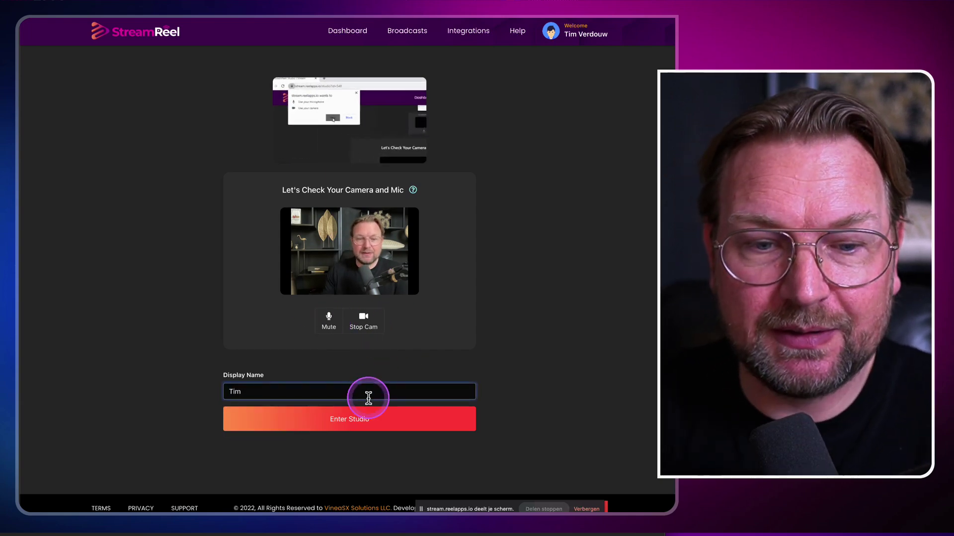
click(358, 420)
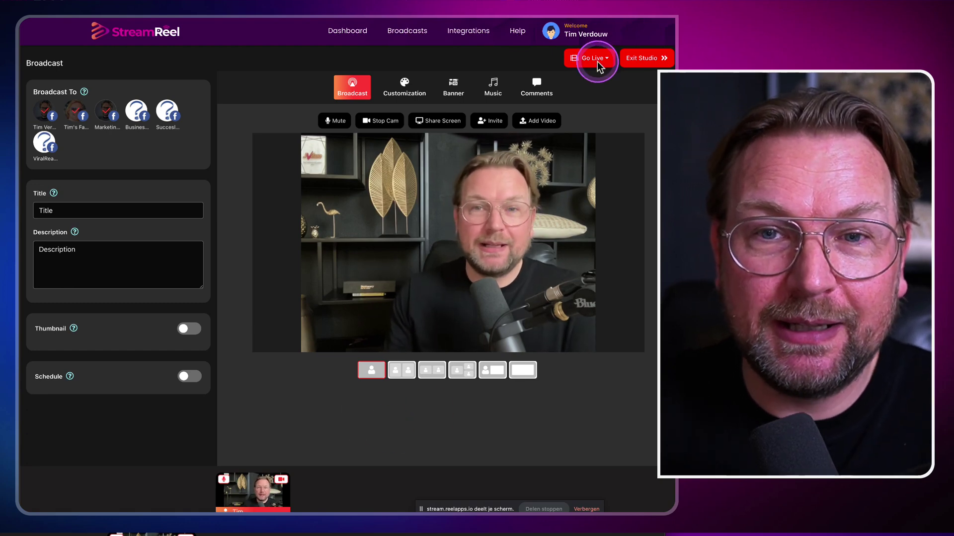
Open and dismiss the go-live prompt, then try the narrower and centred two-up stage layouts.
click(597, 62)
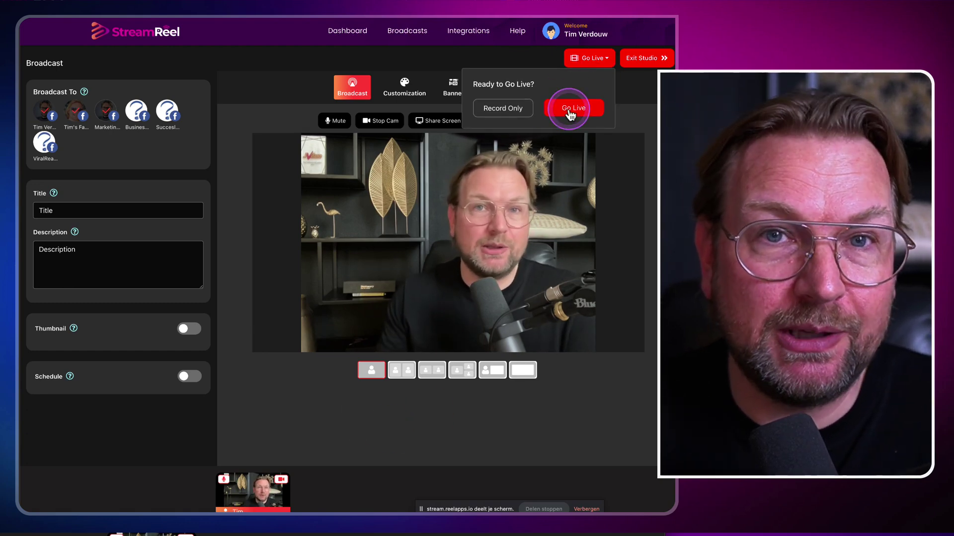
click(597, 60)
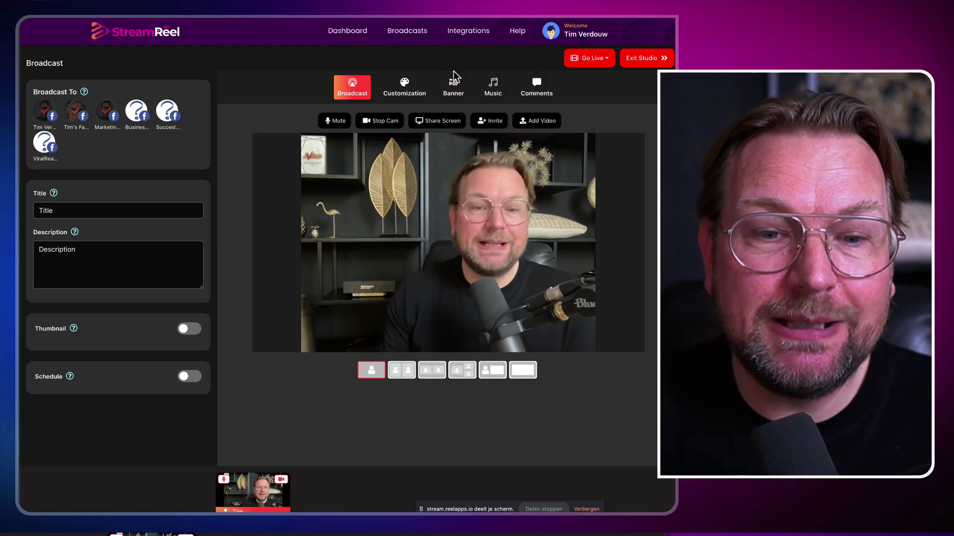
click(403, 370)
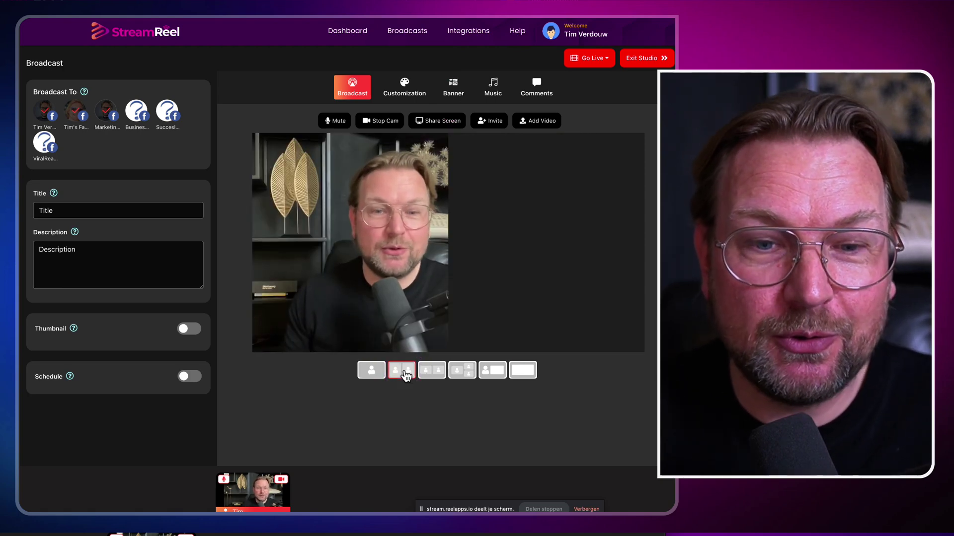
key(XF86AudioMute)
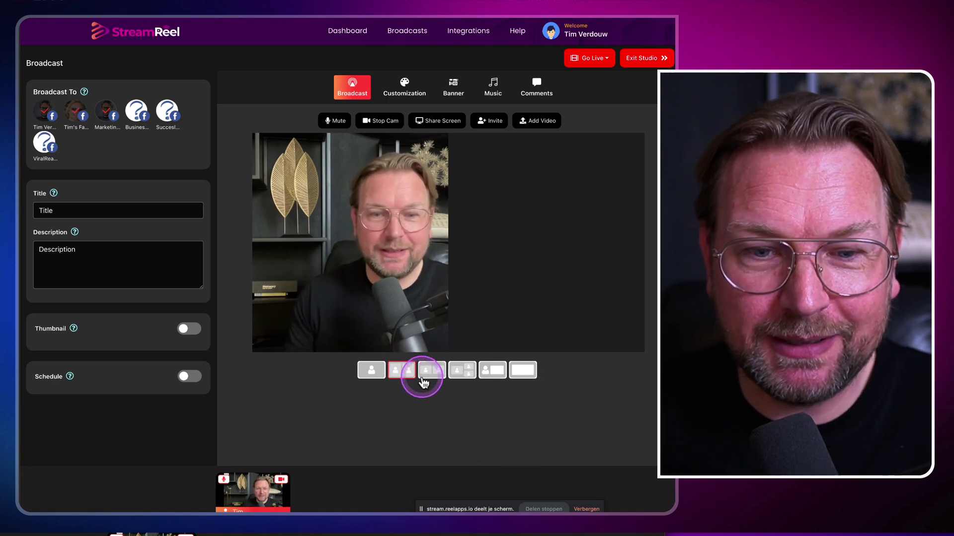
click(438, 377)
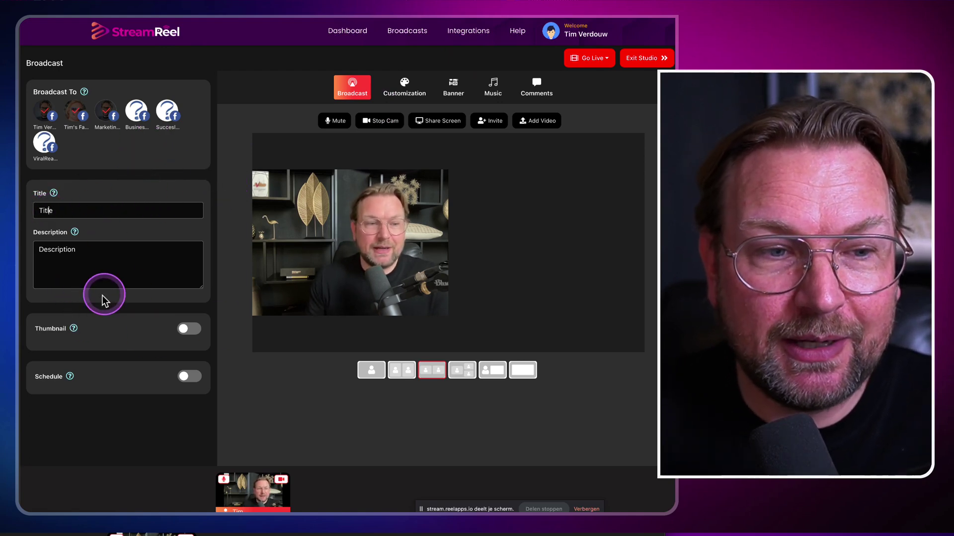
Enable the custom thumbnail, toggle scheduling on and off, and restore the single-presenter layout.
click(187, 330)
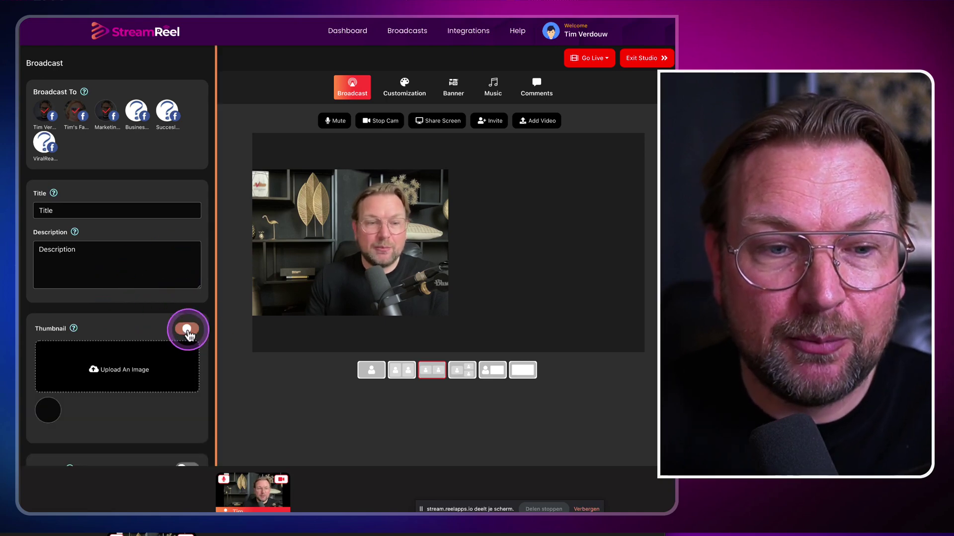
scroll(157, 341, down, 1)
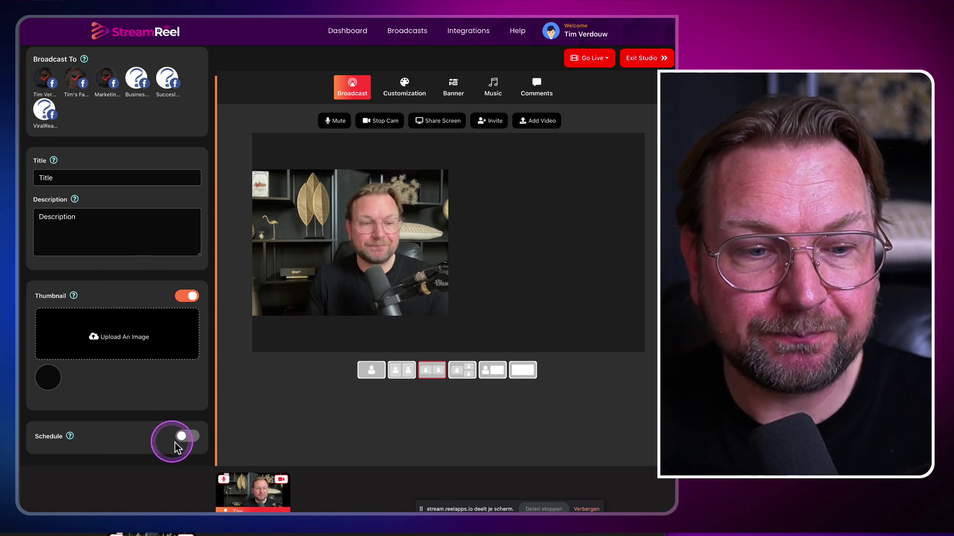
click(188, 438)
scroll(189, 422, down, 5)
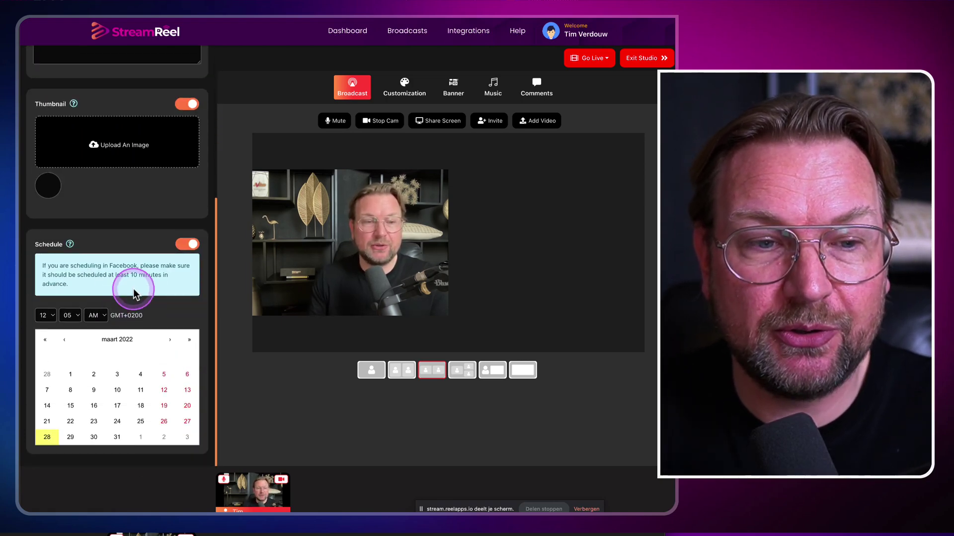
click(184, 243)
scroll(174, 268, up, 1)
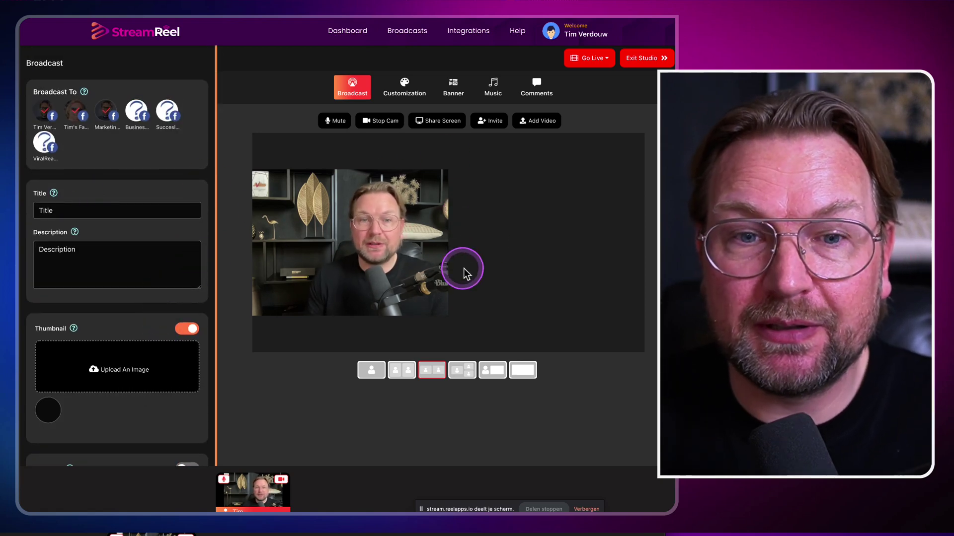
click(372, 371)
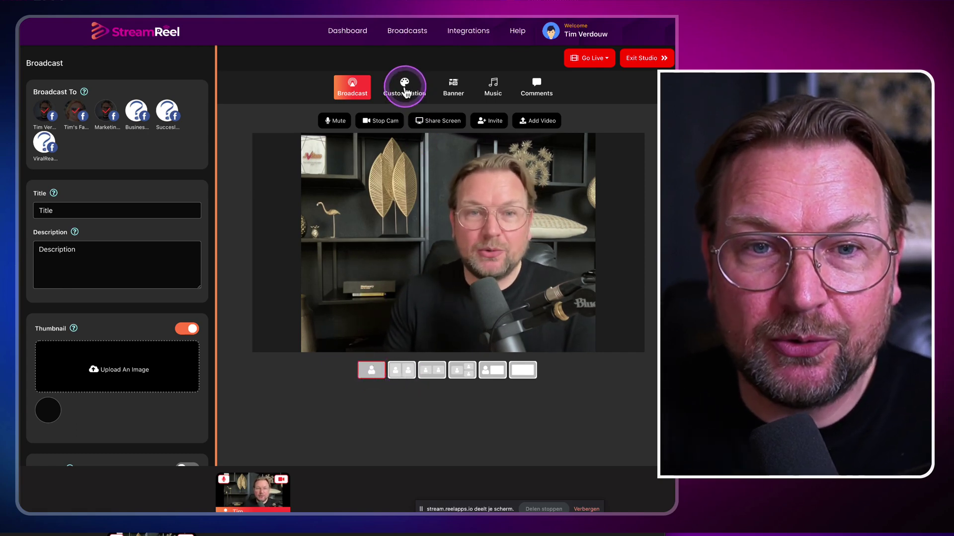
In Customization, upload Gradient-web.jpeg, found by searching 'gradien', as a background image.
click(401, 88)
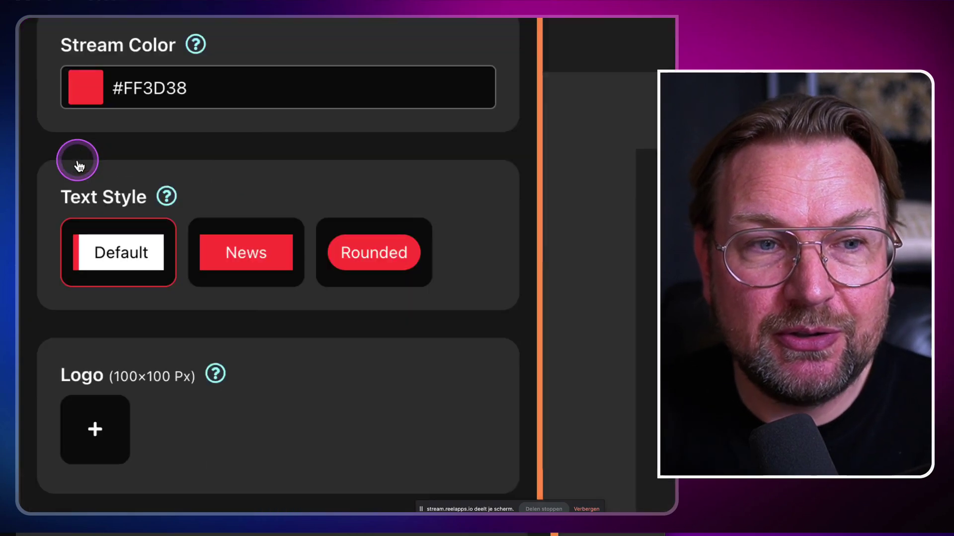
scroll(99, 83, up, 1)
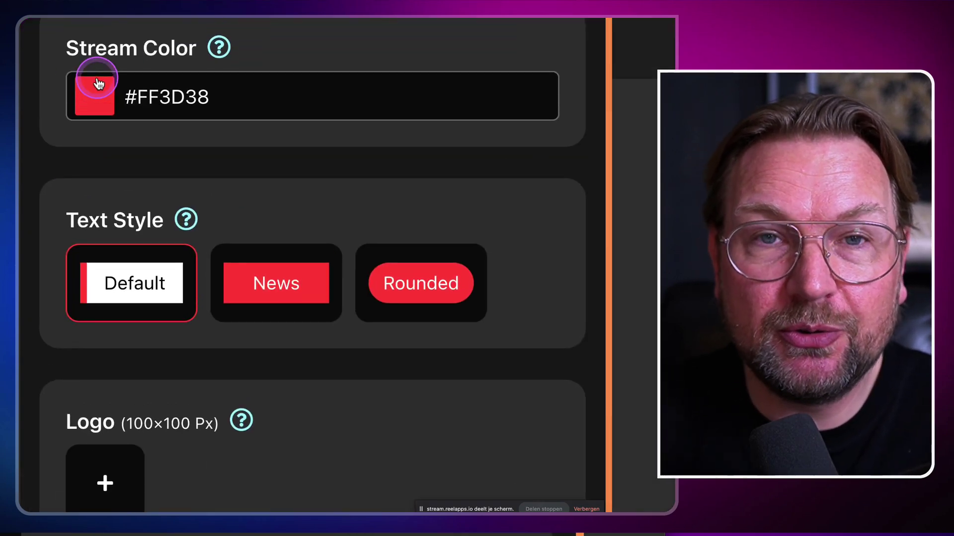
scroll(99, 116, down, 2)
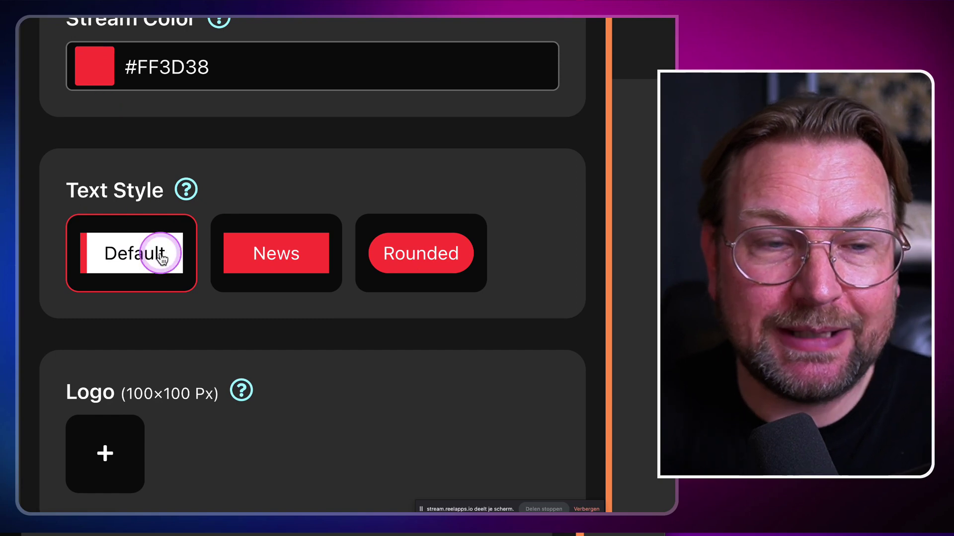
scroll(164, 250, down, 8)
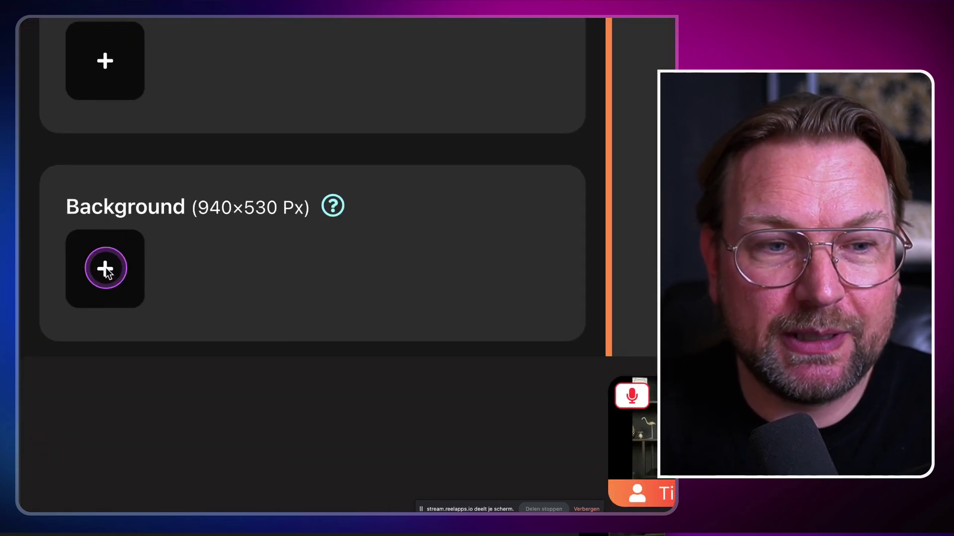
click(105, 269)
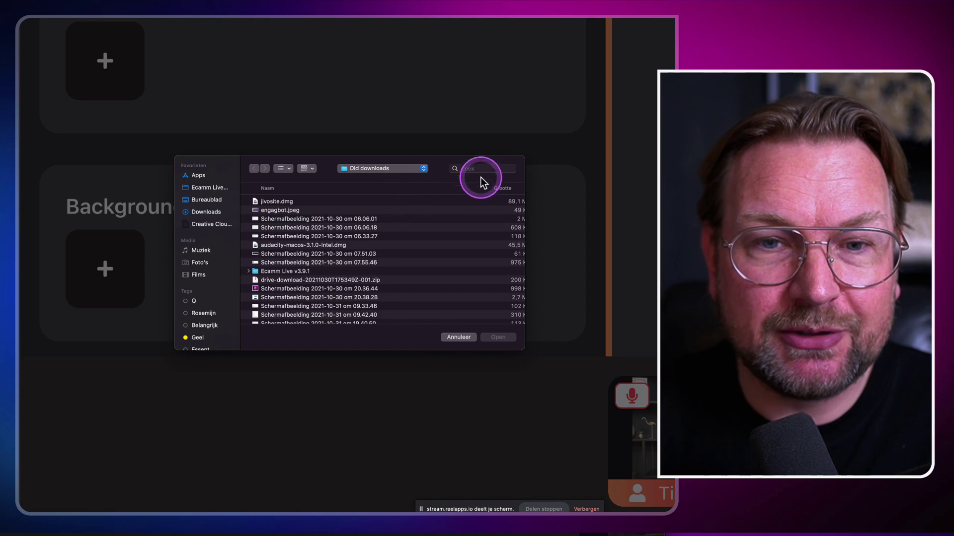
text(gradient)
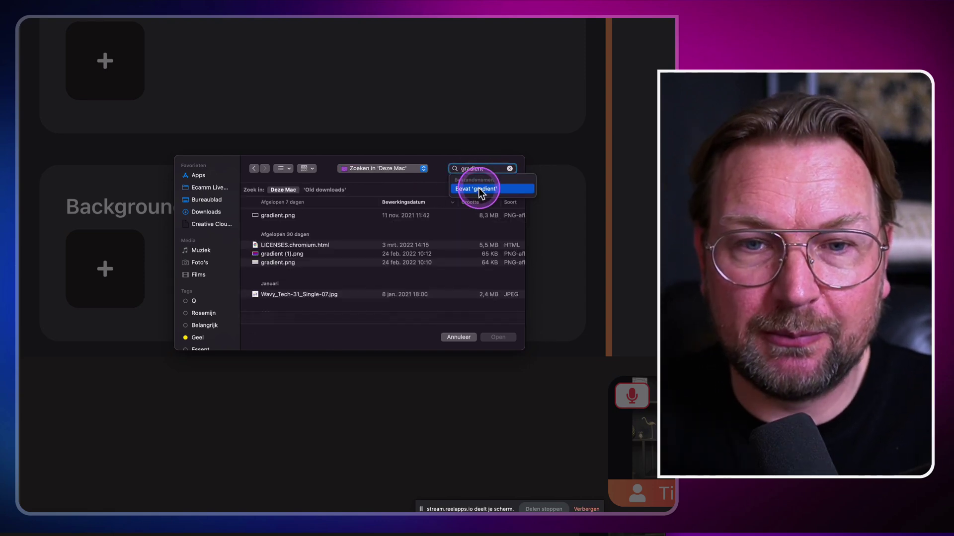
click(478, 189)
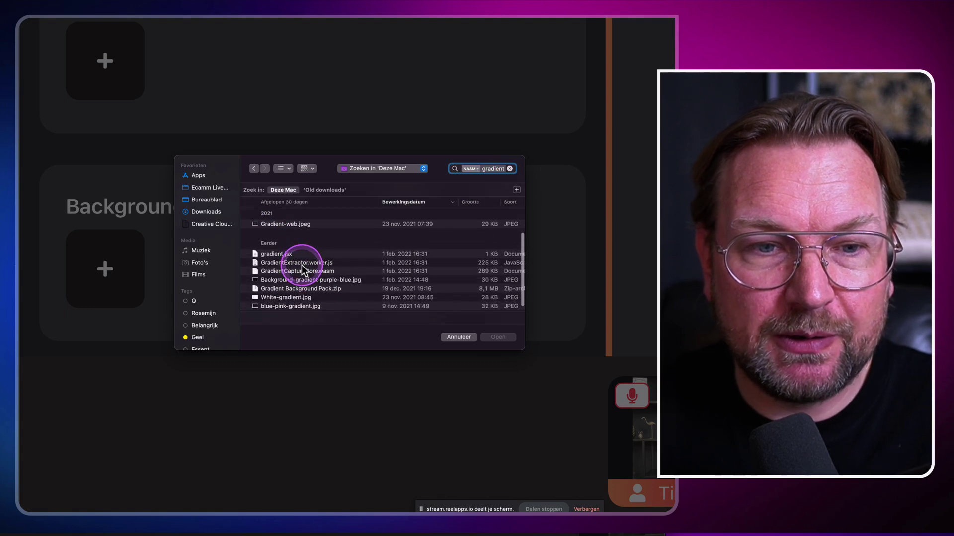
scroll(303, 271, down, 3)
click(304, 213)
click(500, 337)
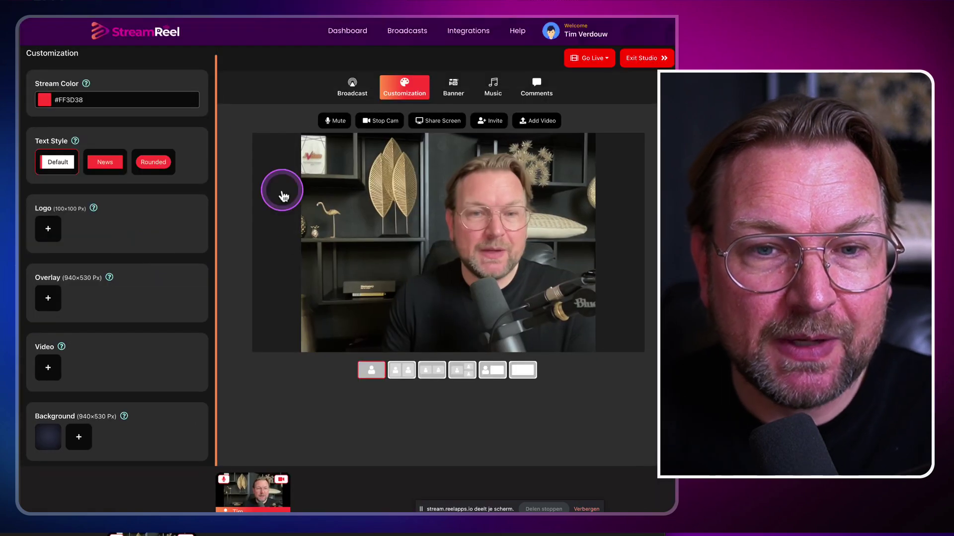
Apply the gradient background and switch the stage to the small inset camera layout.
click(47, 436)
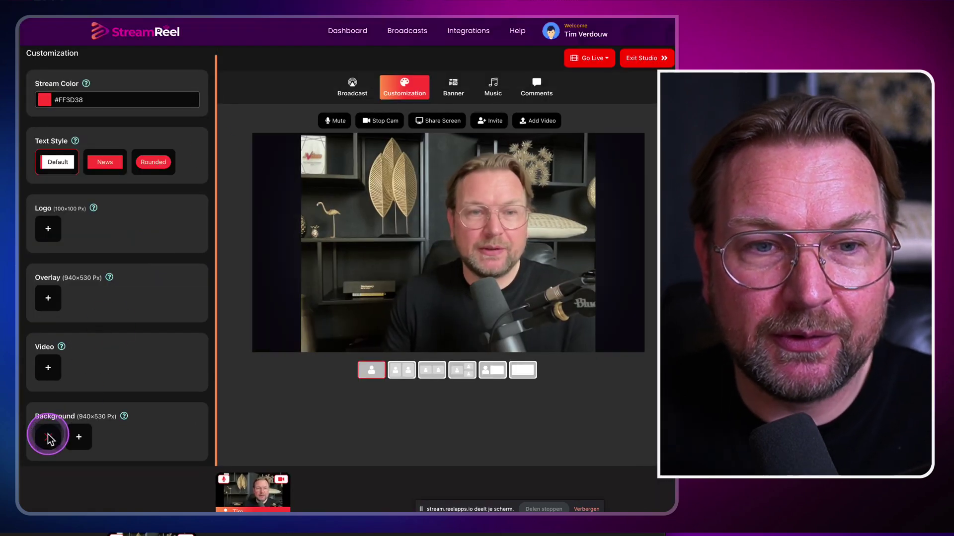
click(400, 376)
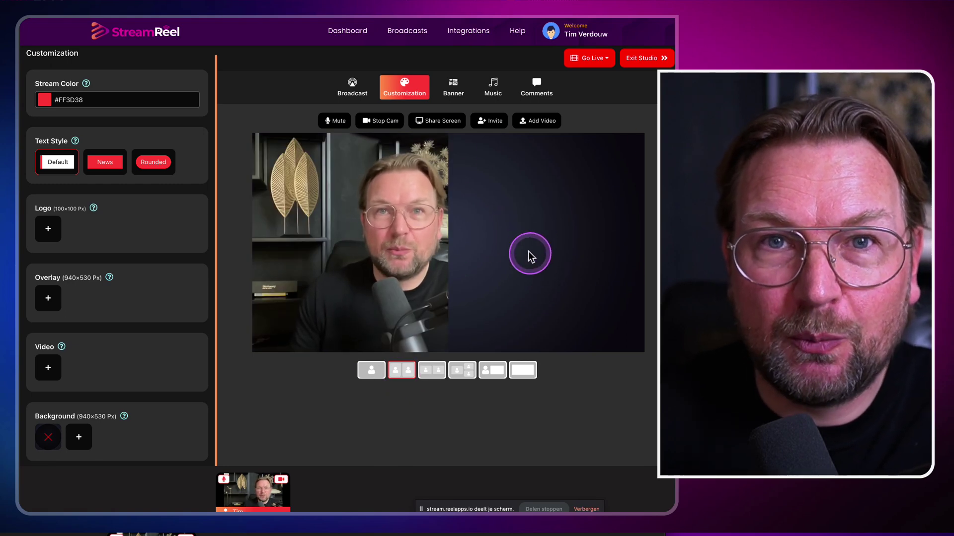
click(432, 373)
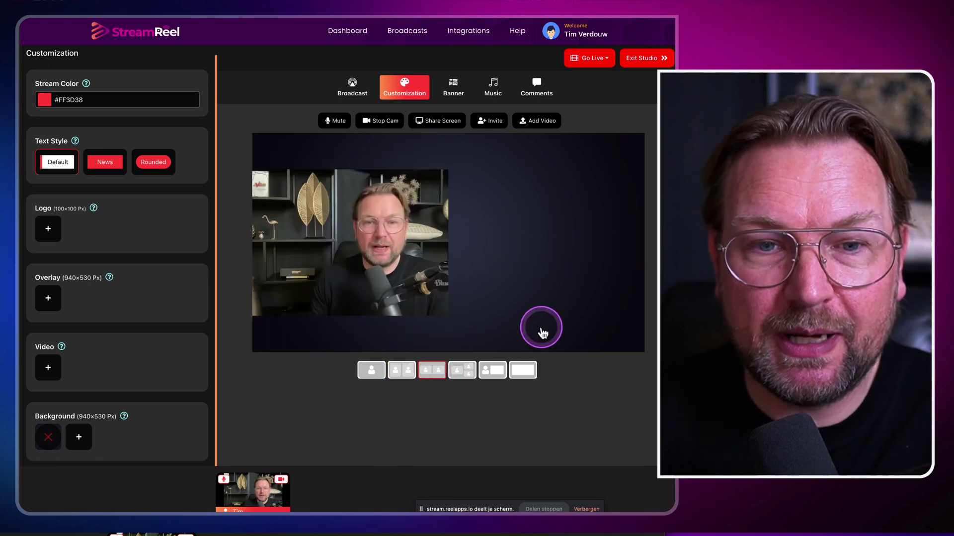
Upload purple background 3.jpeg from Downloads, apply it to the stage, and bring up the guest invite link.
click(79, 437)
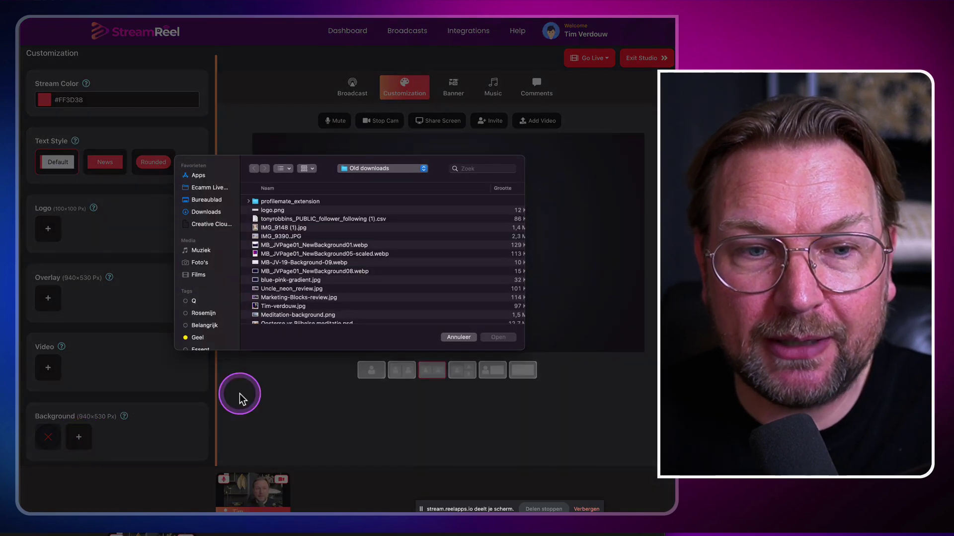
click(204, 212)
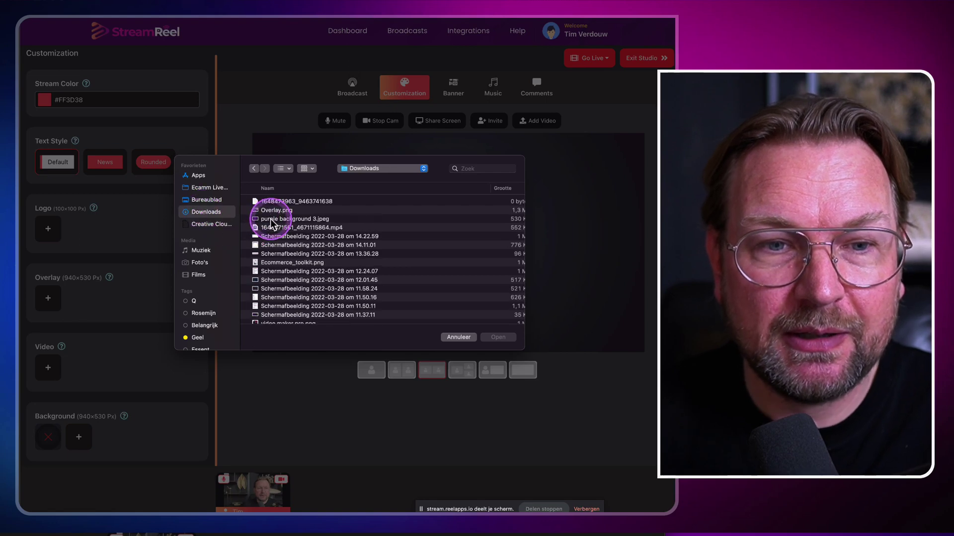
click(271, 220)
click(507, 338)
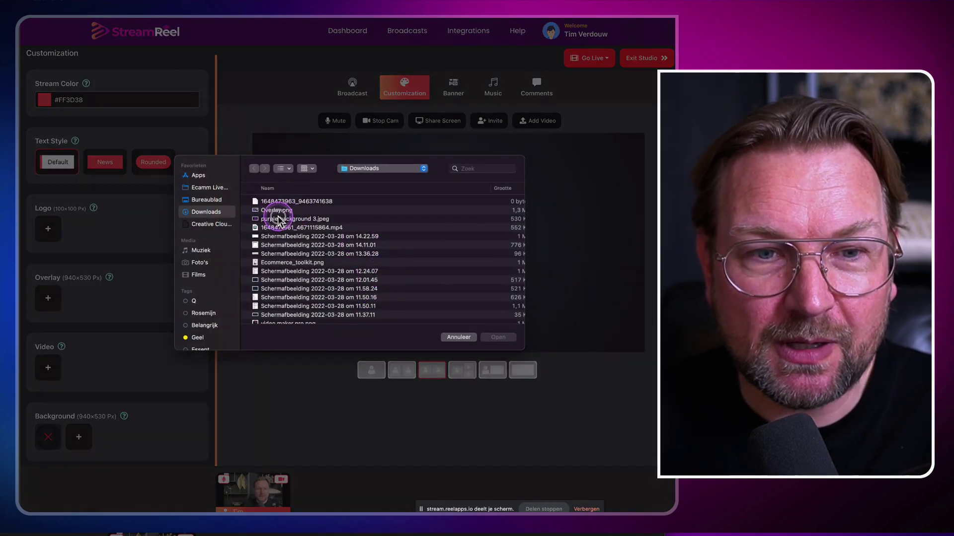
click(278, 219)
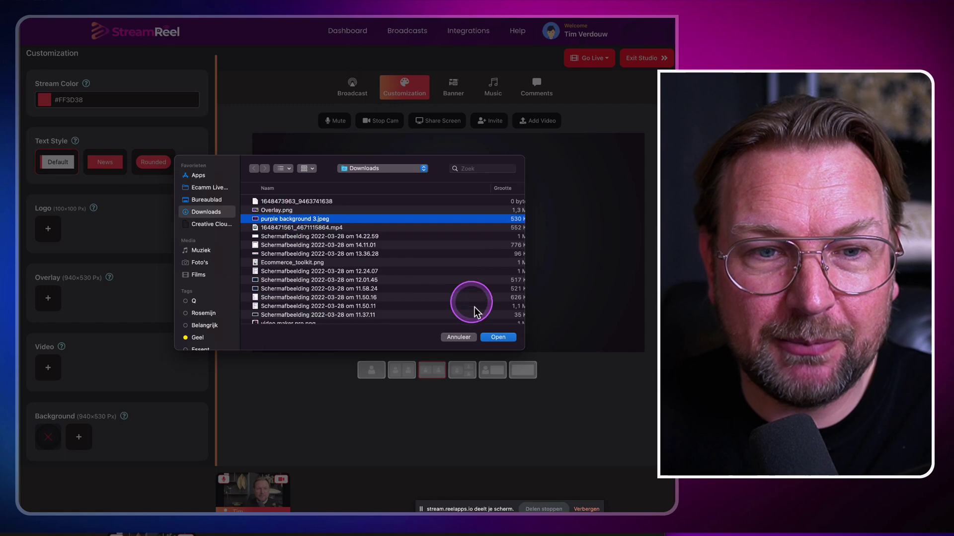
click(494, 338)
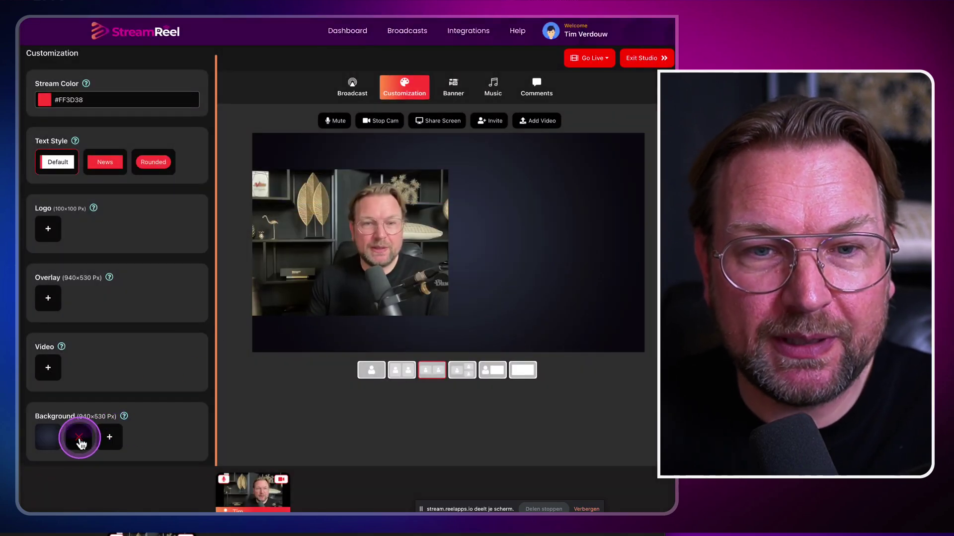
click(79, 439)
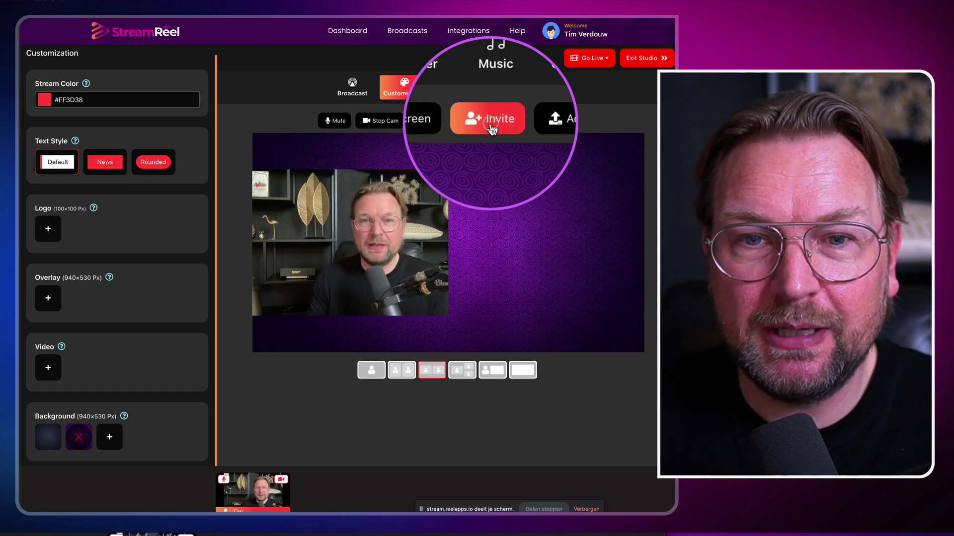
click(489, 122)
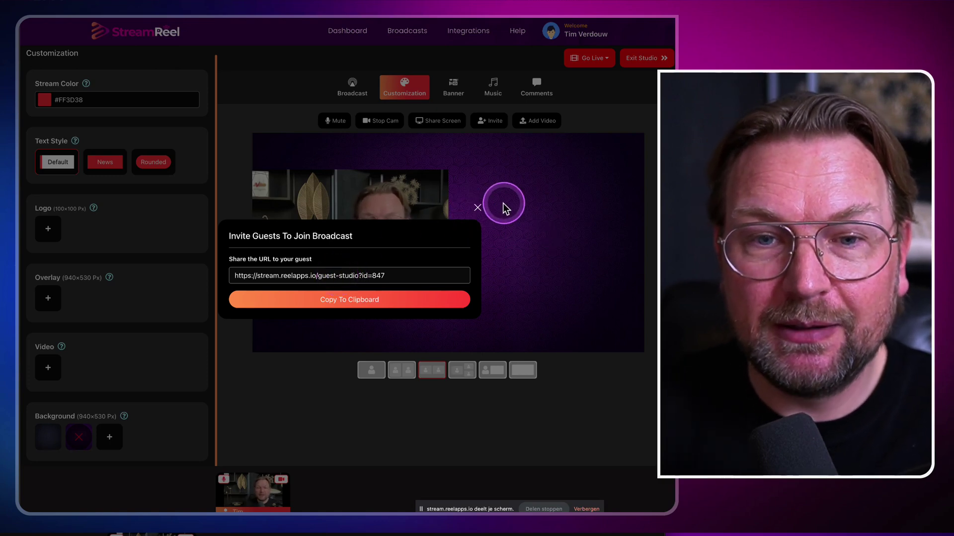
Close the guest invite and upload the handwritten signature PNG, found by name search, as the logo.
click(478, 207)
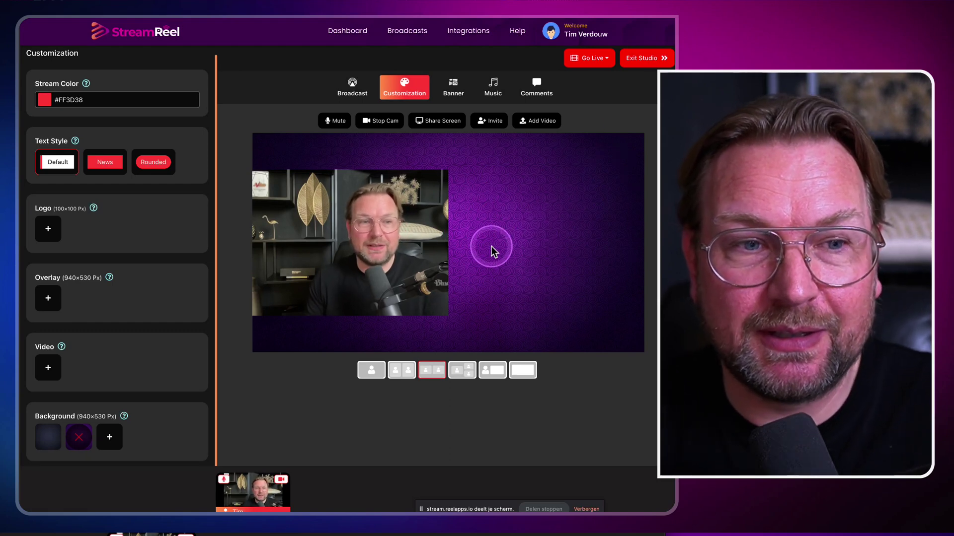
scroll(107, 341, up, 1)
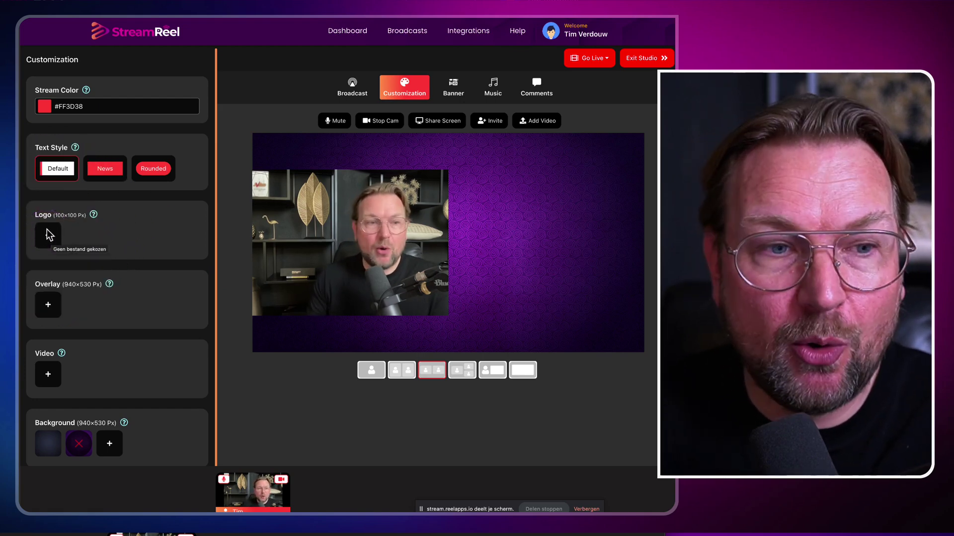
click(47, 236)
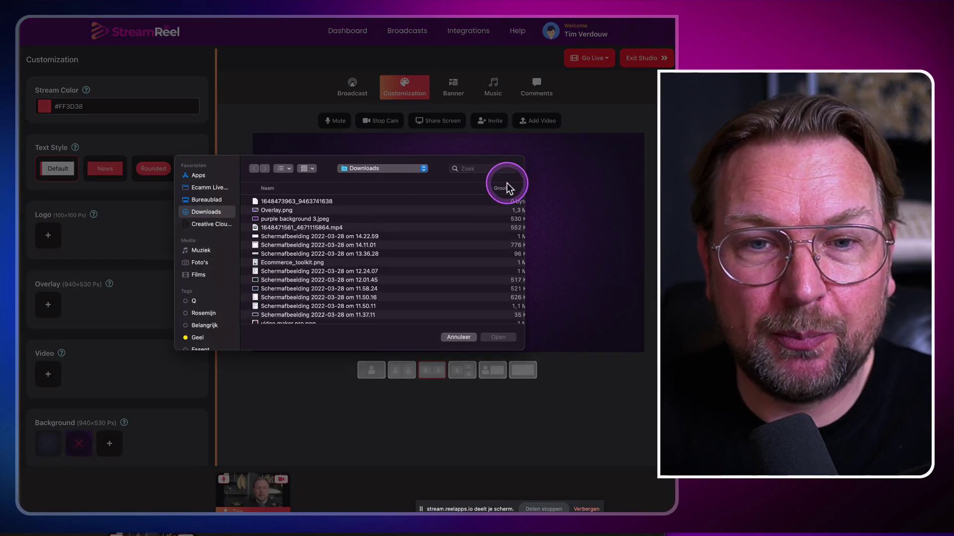
text(tim verdouw)
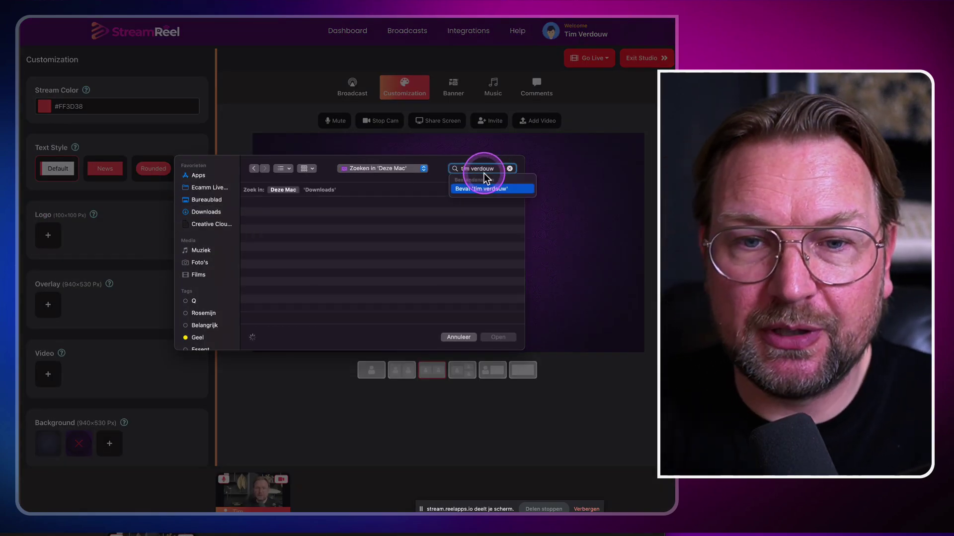
key(Return)
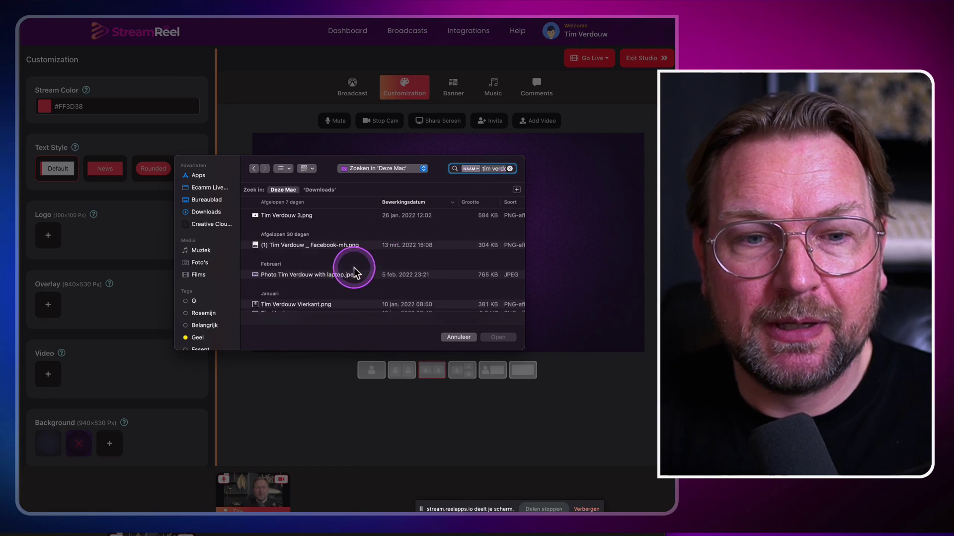
scroll(306, 290, down, 3)
scroll(318, 283, down, 2)
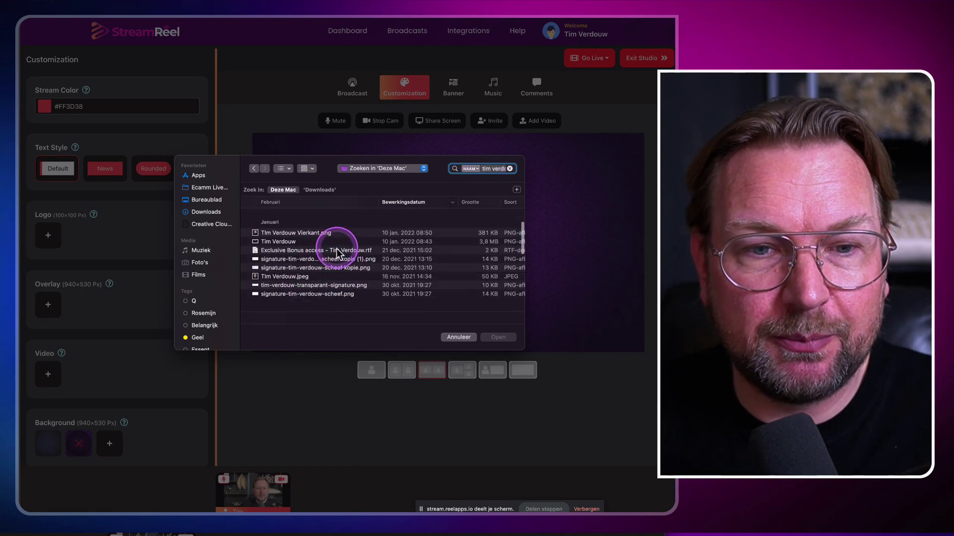
click(330, 259)
click(491, 338)
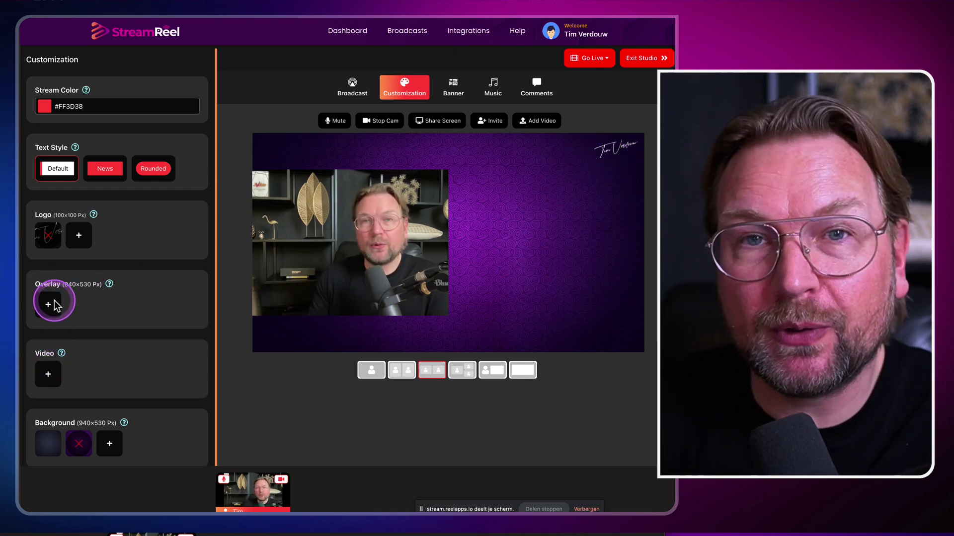
click(52, 303)
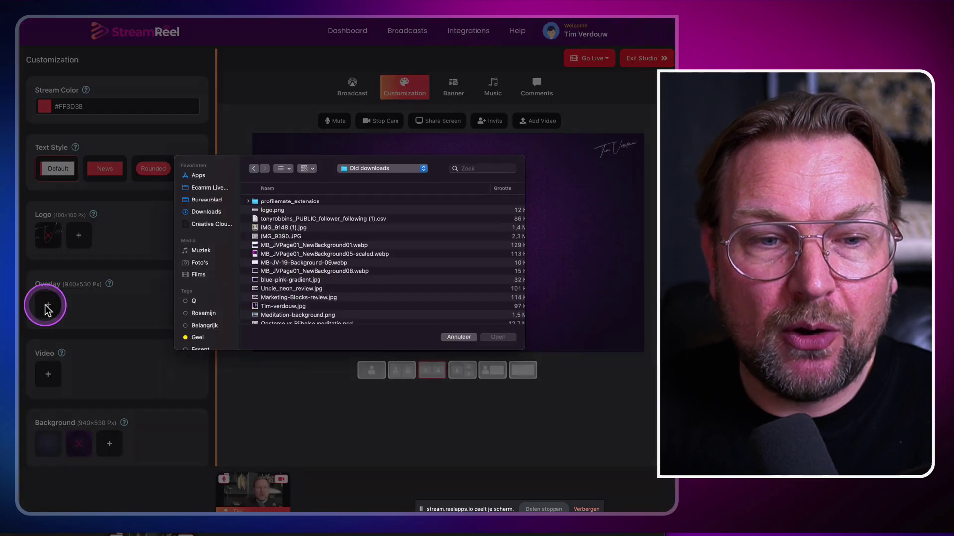
Upload Overlay.png from Downloads, show the Localio overlay on stage, then hide it again.
click(206, 212)
click(296, 219)
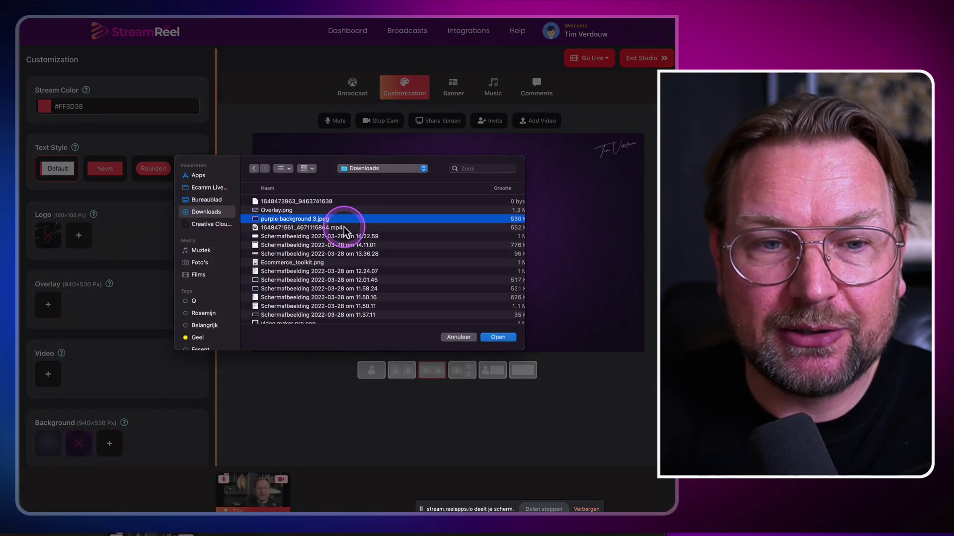
key(Up)
click(493, 334)
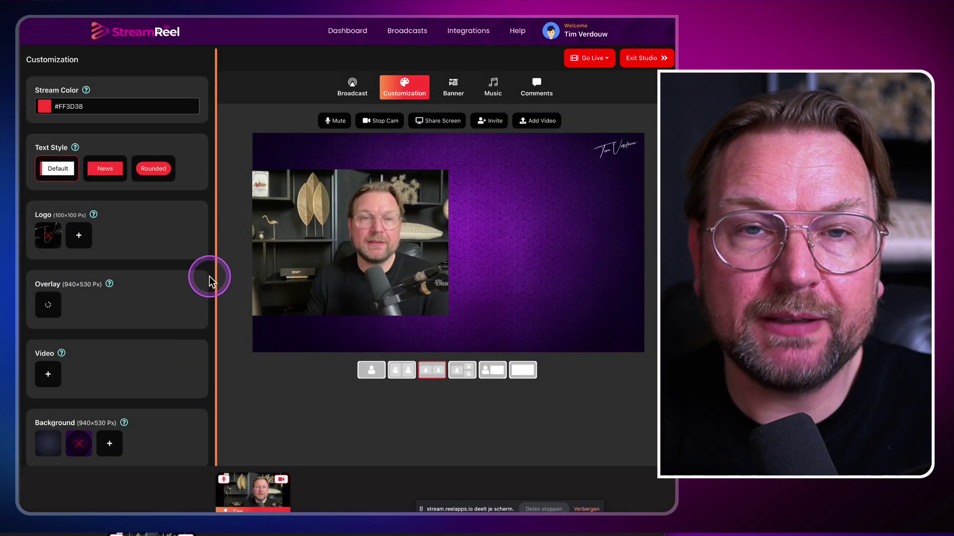
click(77, 317)
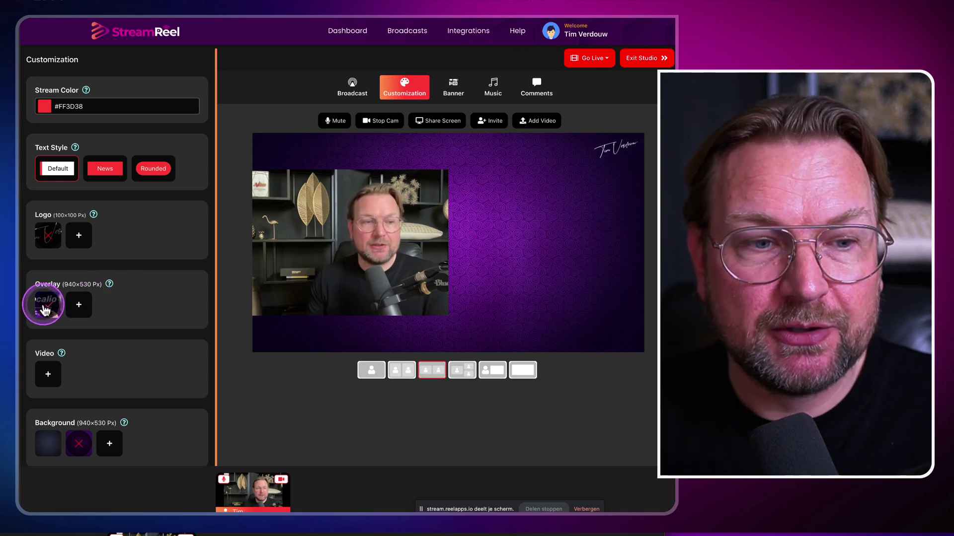
click(47, 310)
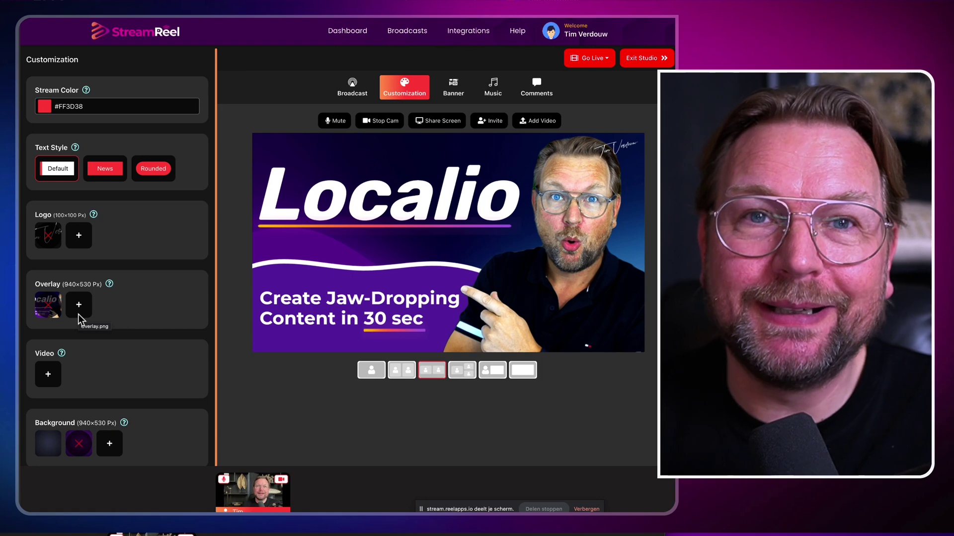
click(48, 310)
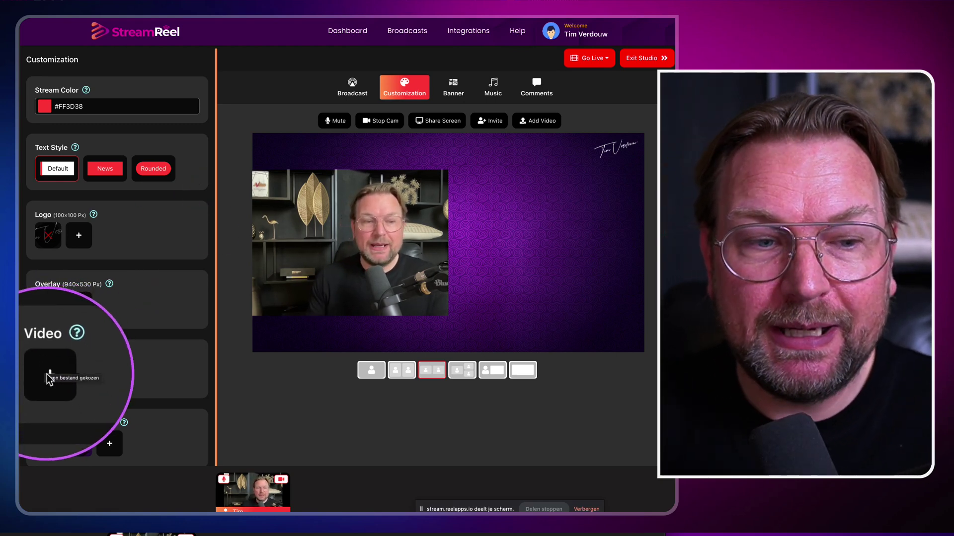
click(48, 377)
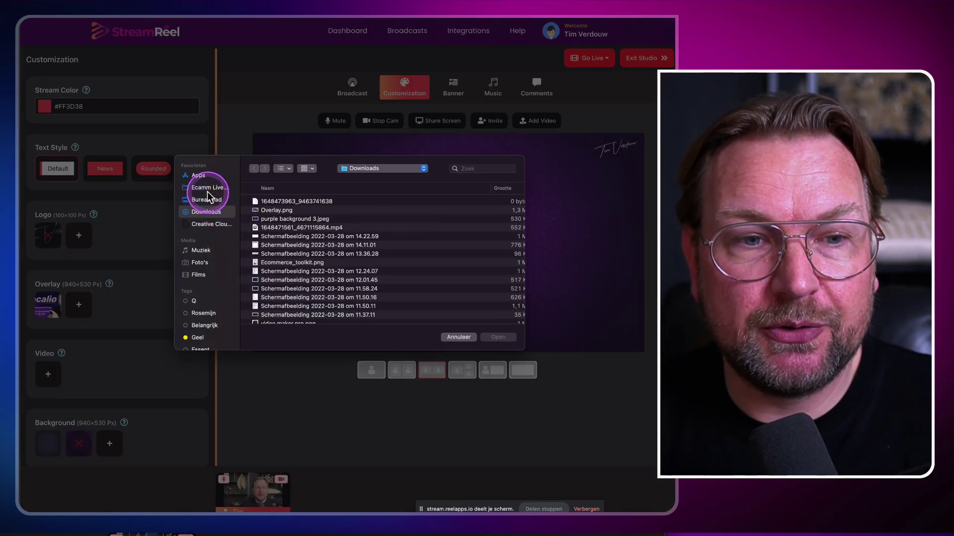
Upload the 2022-03-28 15.31.29 Ecamm Live recording as a video, play it on stage, then stop it.
click(207, 188)
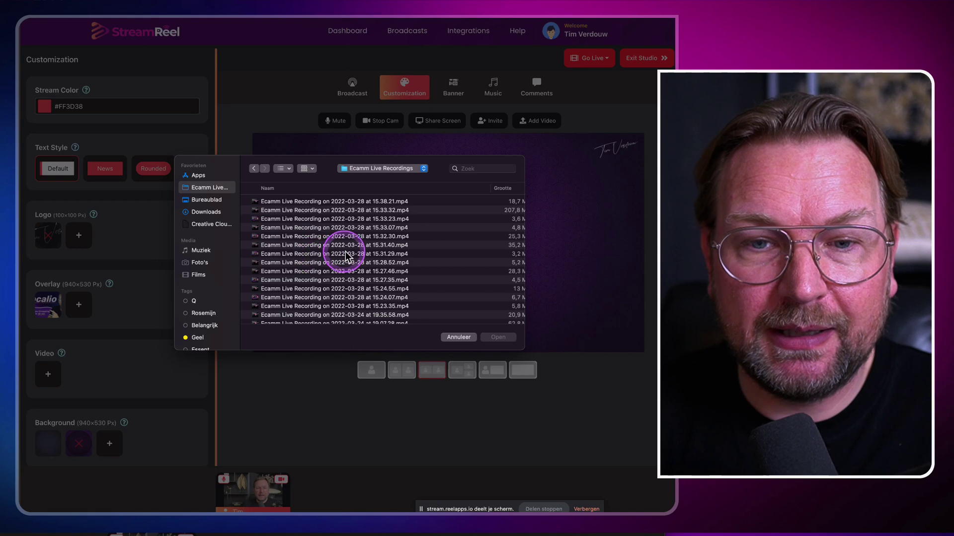
click(347, 254)
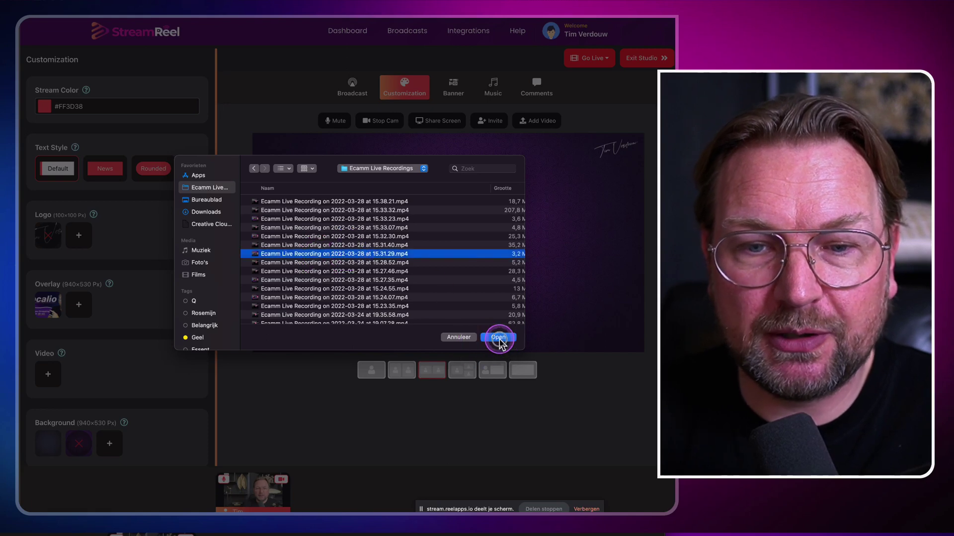
click(498, 337)
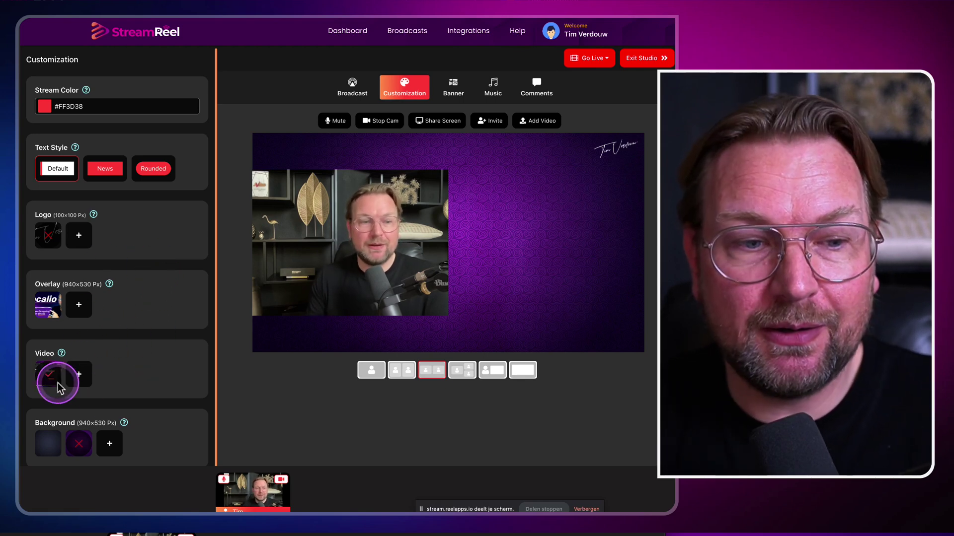
click(49, 378)
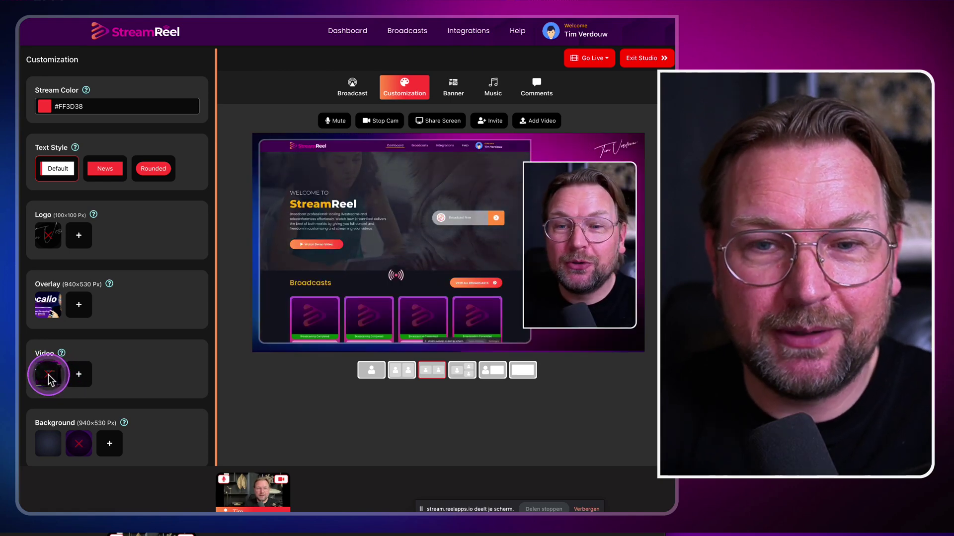
click(49, 378)
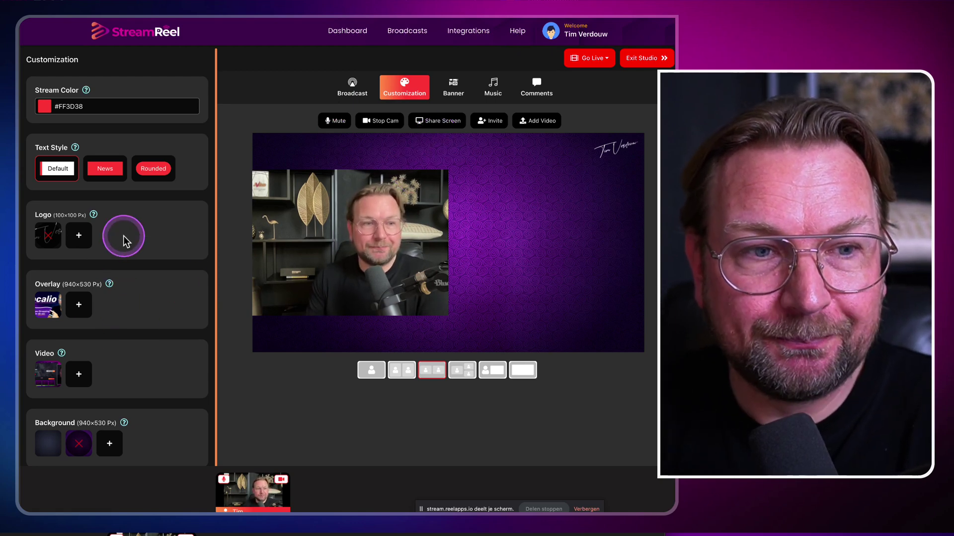
scroll(130, 291, up, 1)
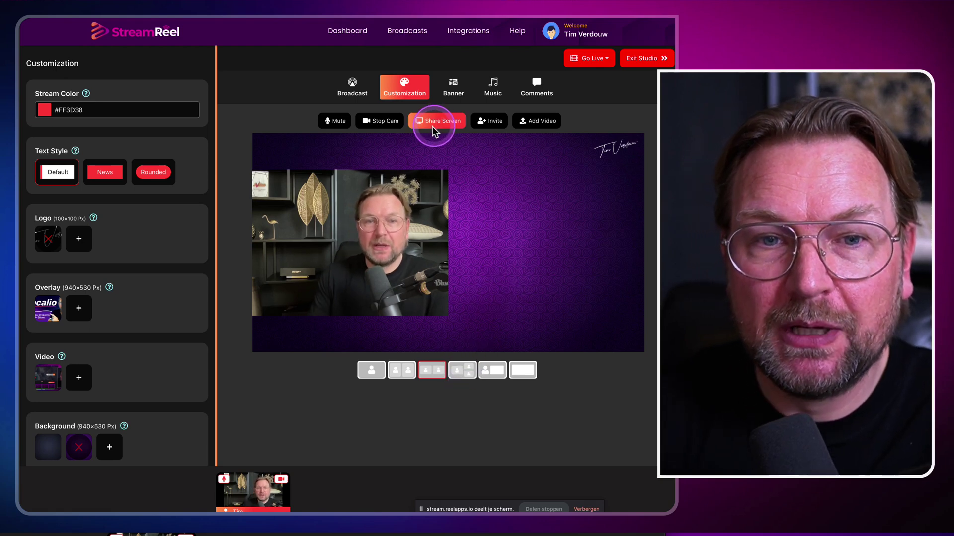
Share the entire screen with the webcam beside it, then return to the webcam-only layout.
click(435, 122)
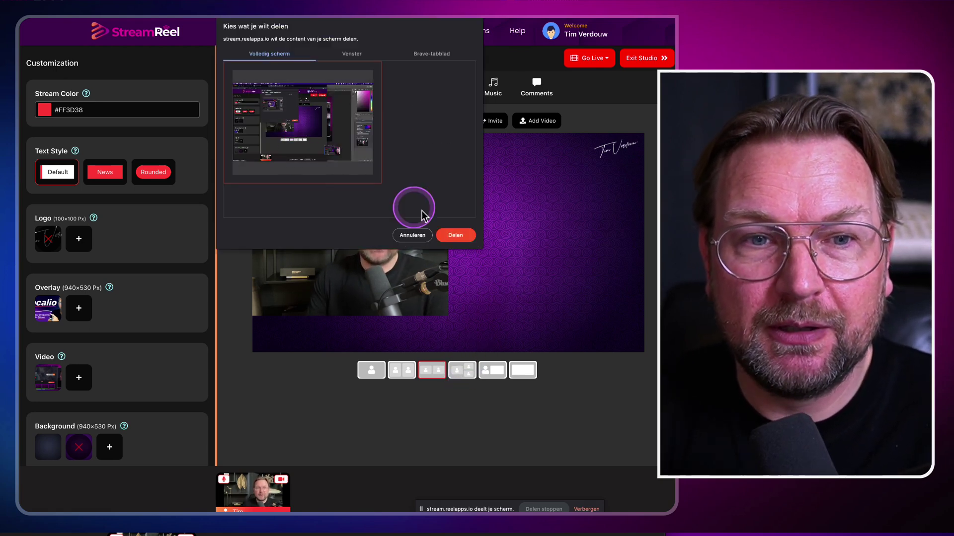
click(451, 231)
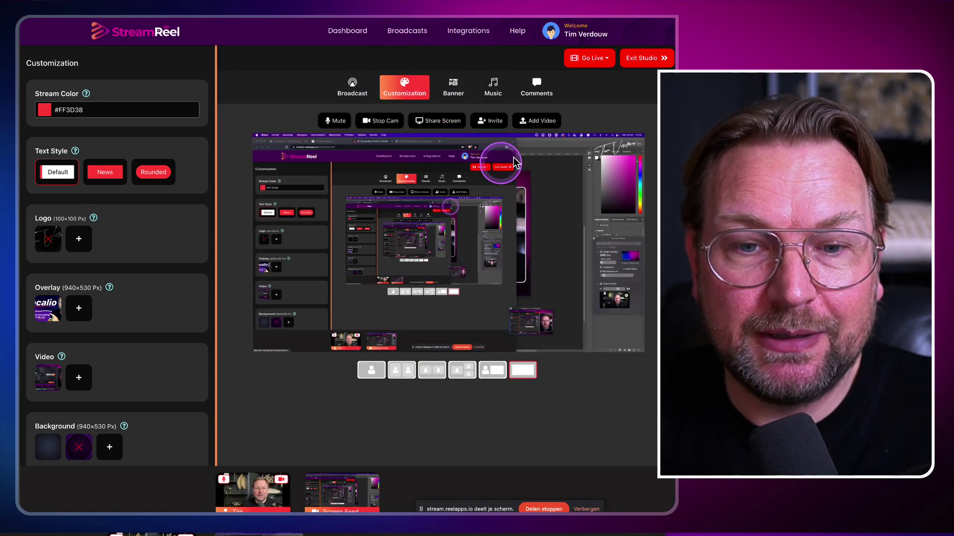
click(485, 370)
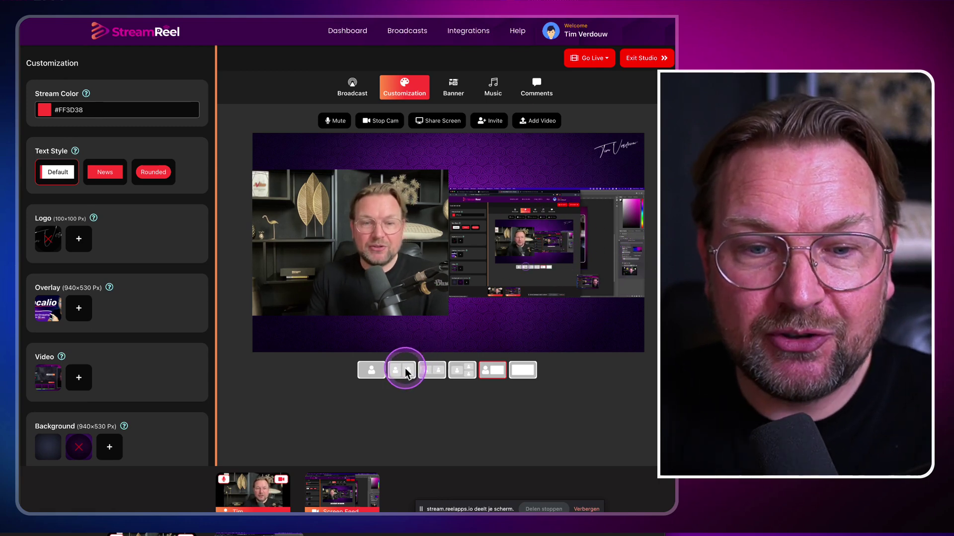
click(371, 371)
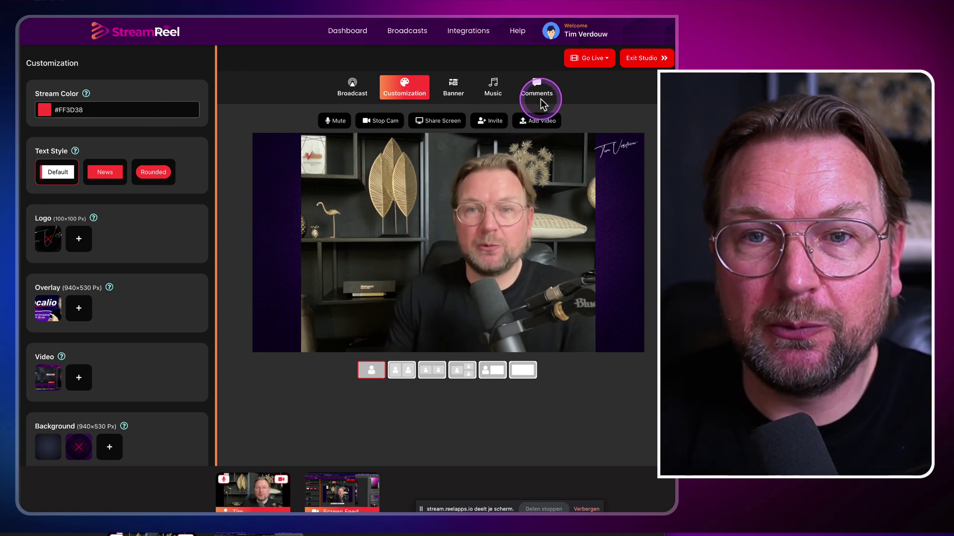
click(601, 58)
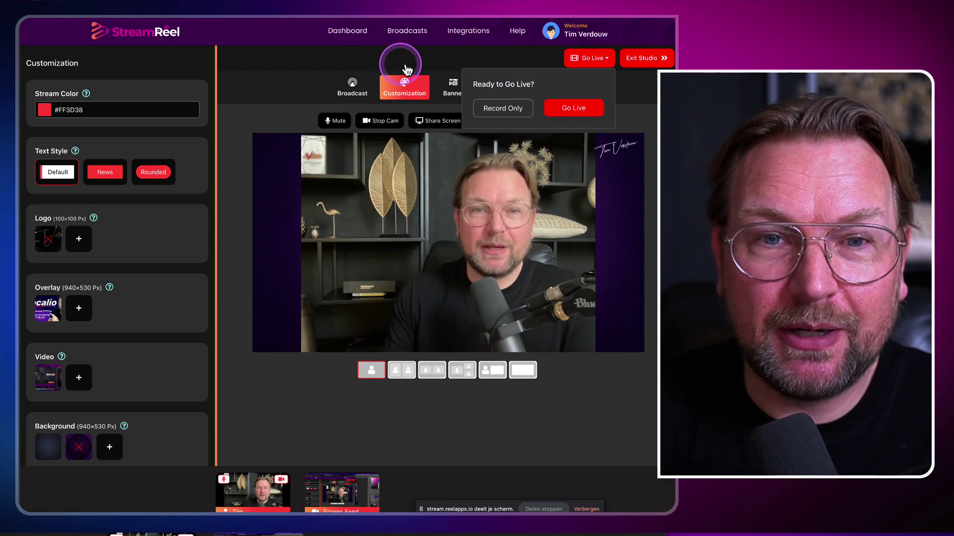
Dismiss the go-live prompt, restart the camera, mute the microphone, and show the banner settings.
click(377, 59)
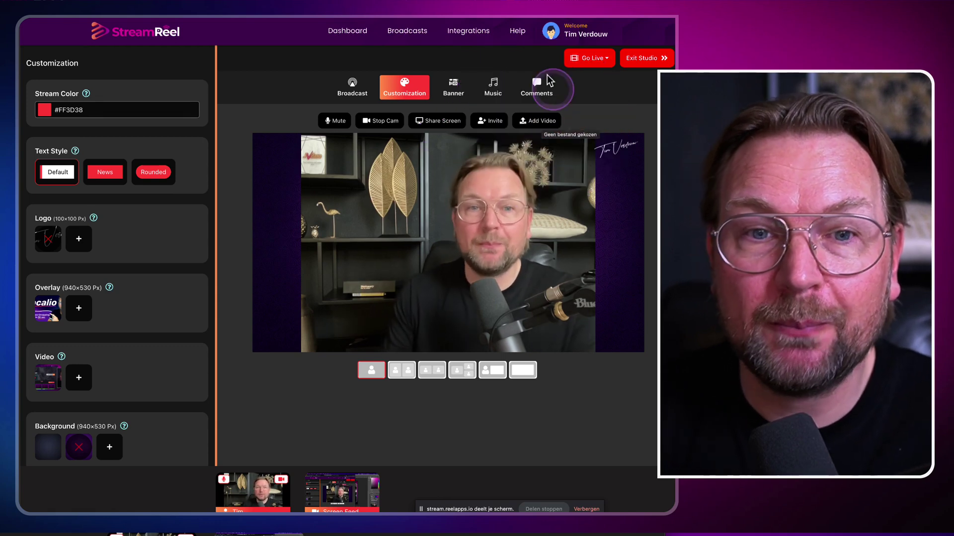
click(378, 123)
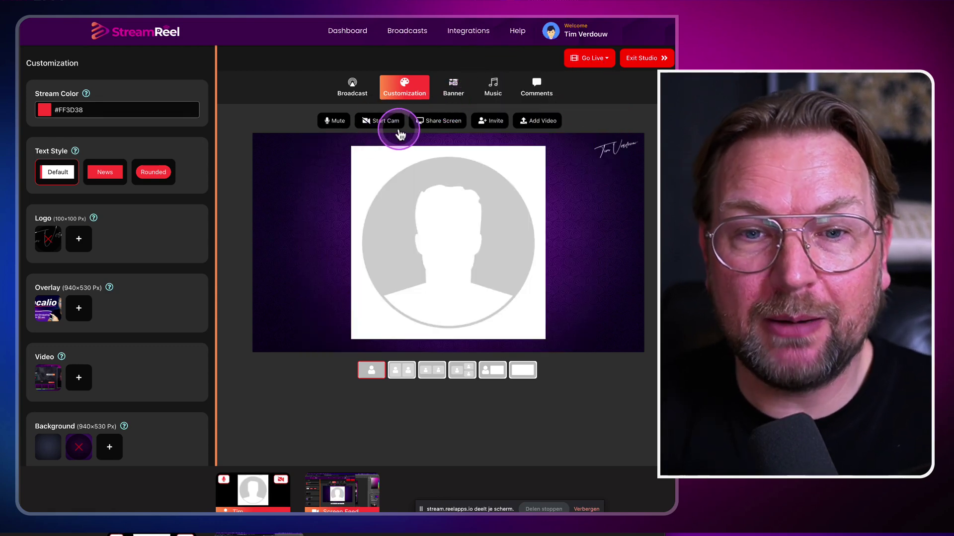
click(389, 122)
click(335, 122)
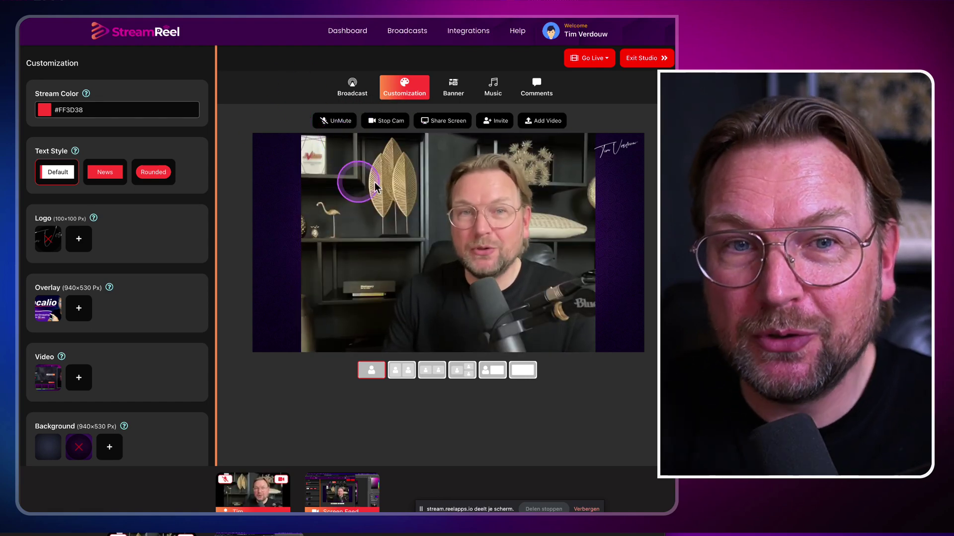
click(453, 94)
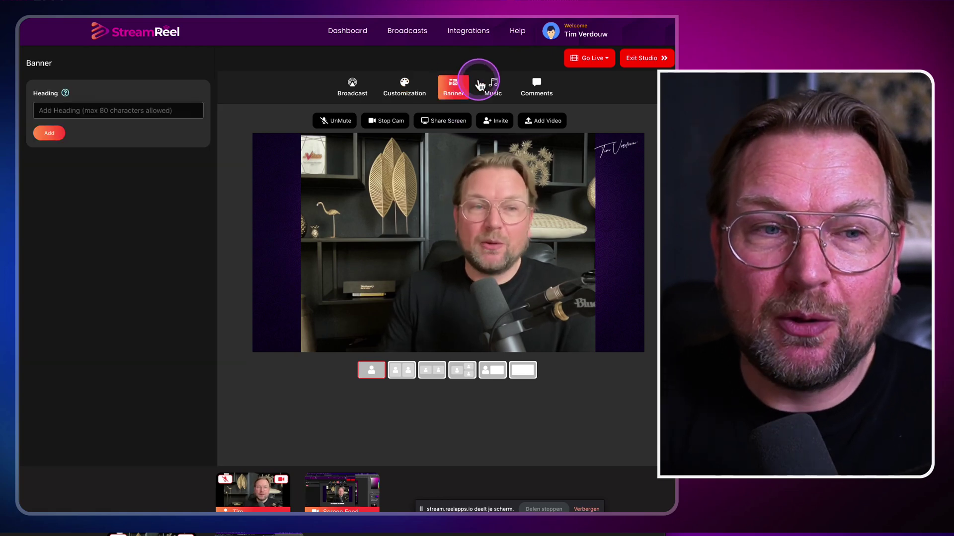
Add the banner 'Got to timverdouw.com for more info' and show it on the stream.
click(60, 112)
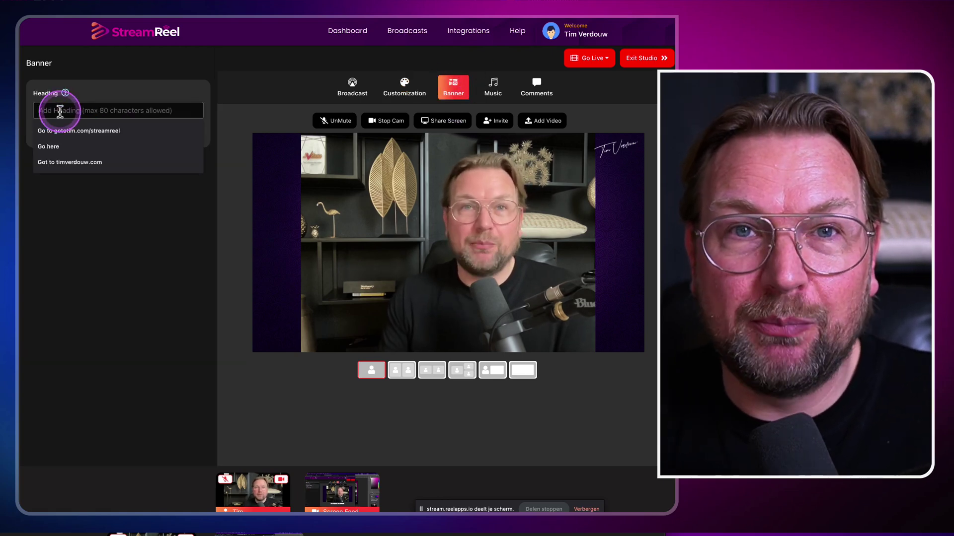
click(204, 159)
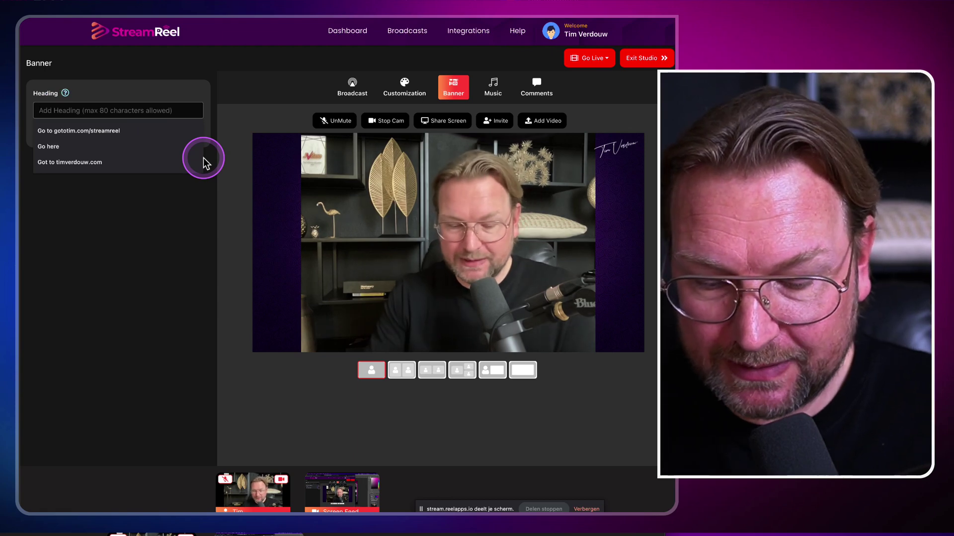
text(Got to ti)
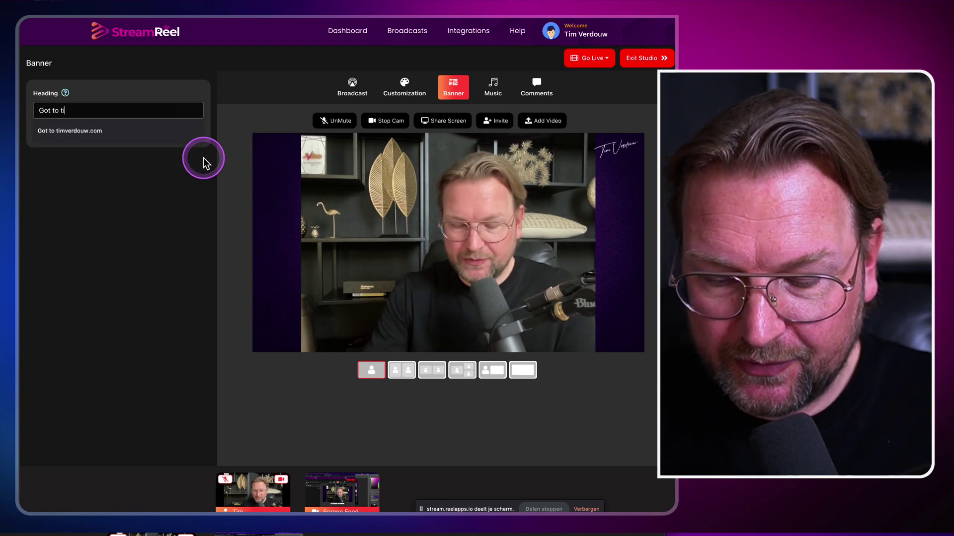
text(mverdouw.com for more info)
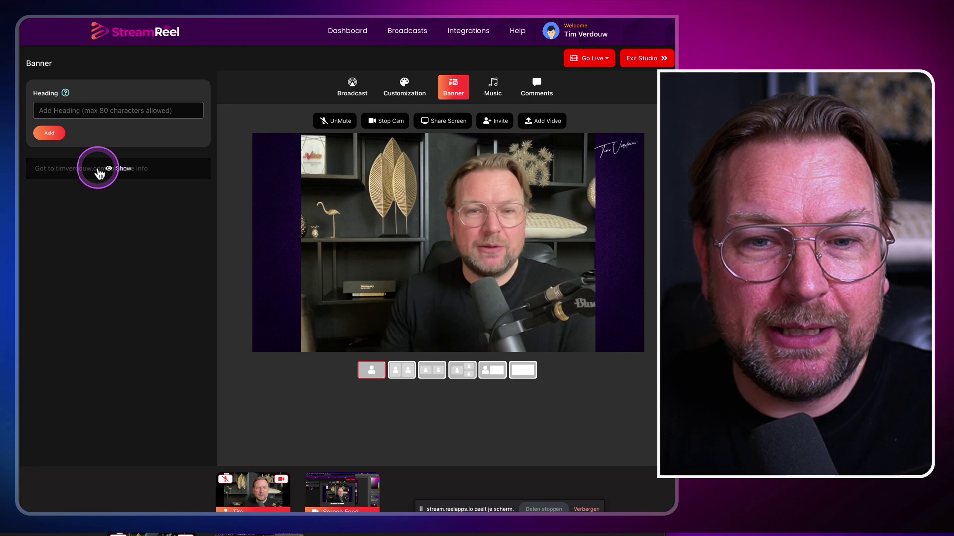
click(96, 170)
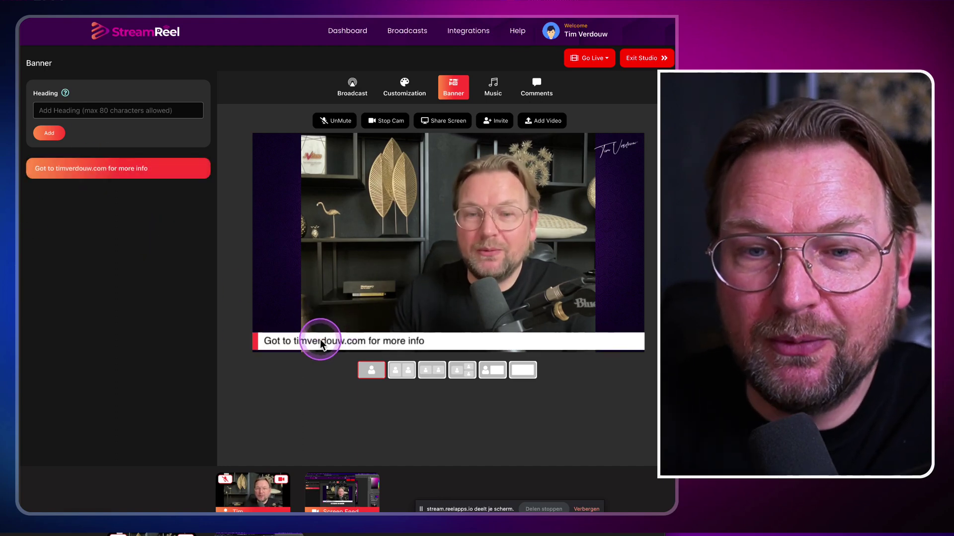
Add a second banner 'Go to my other website as well', show it, then hide the timverdouw.com banner.
click(105, 111)
text(Go t)
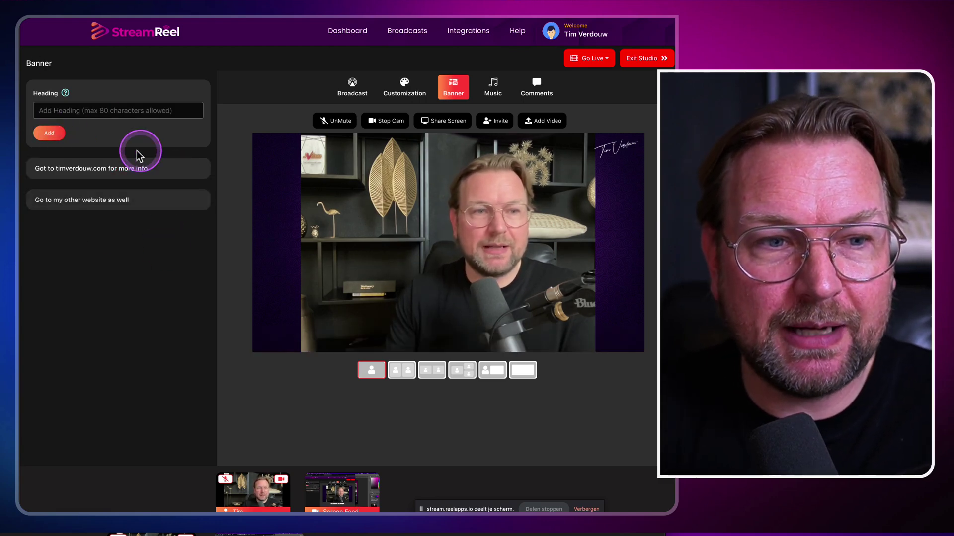
click(89, 204)
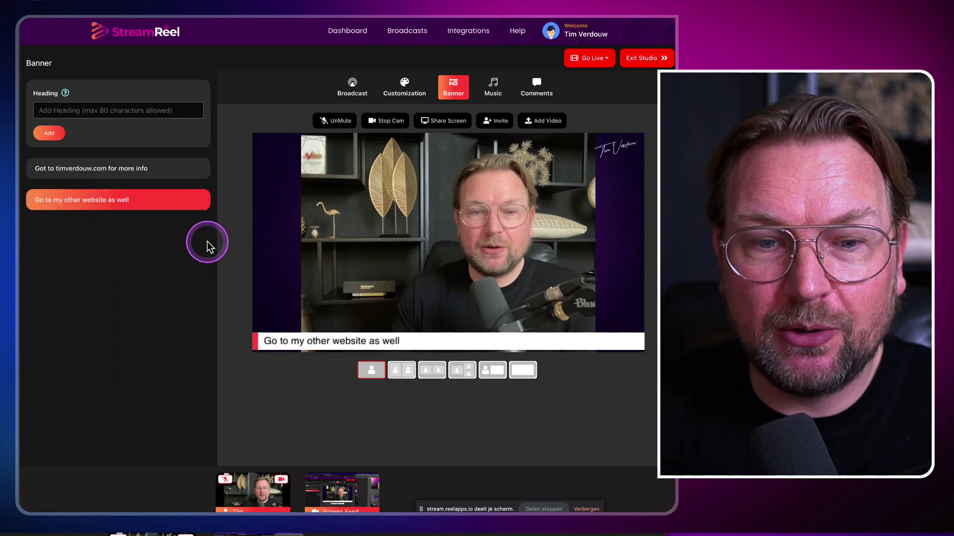
click(80, 169)
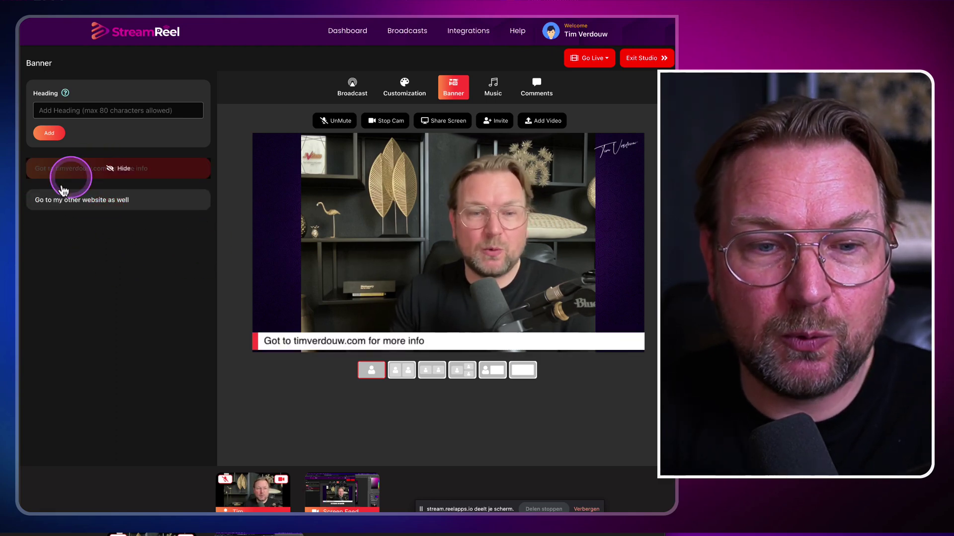
click(99, 175)
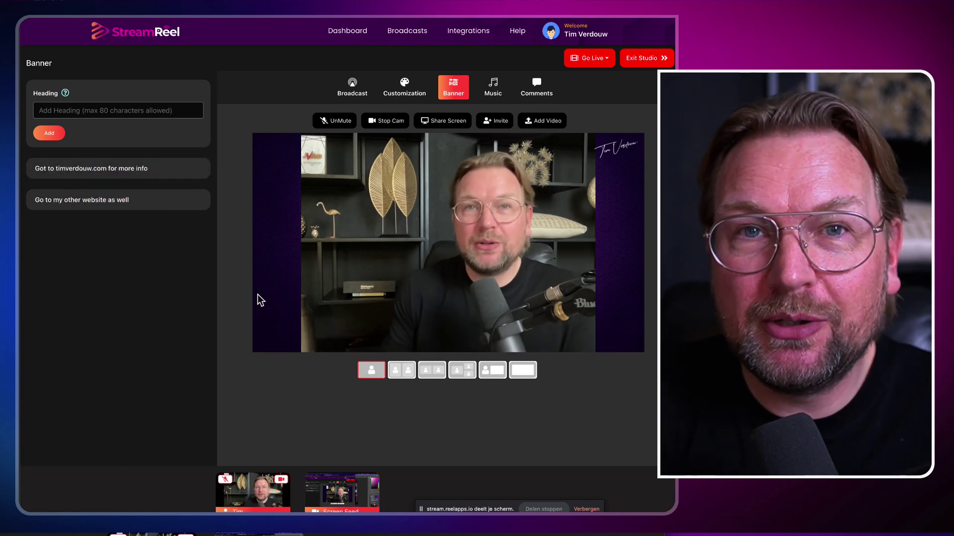
click(380, 272)
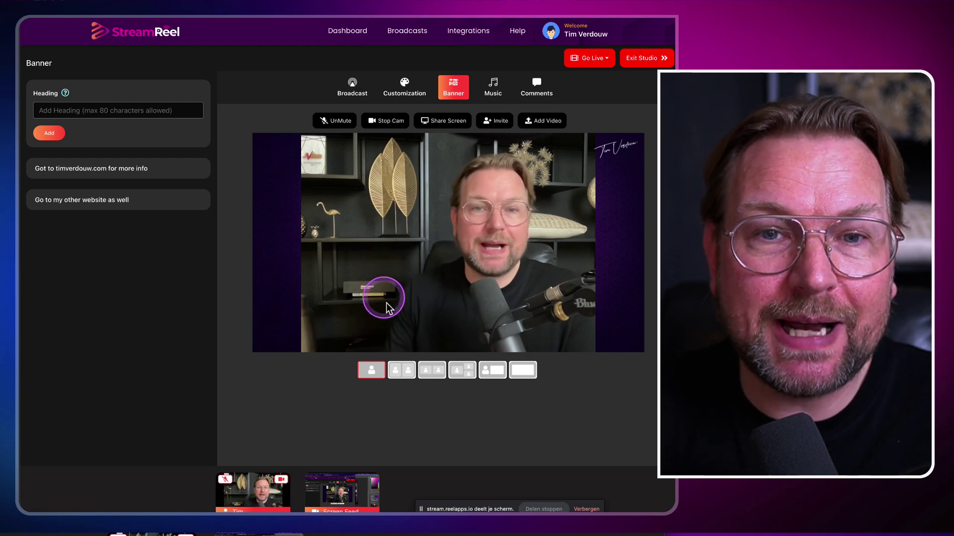
click(493, 83)
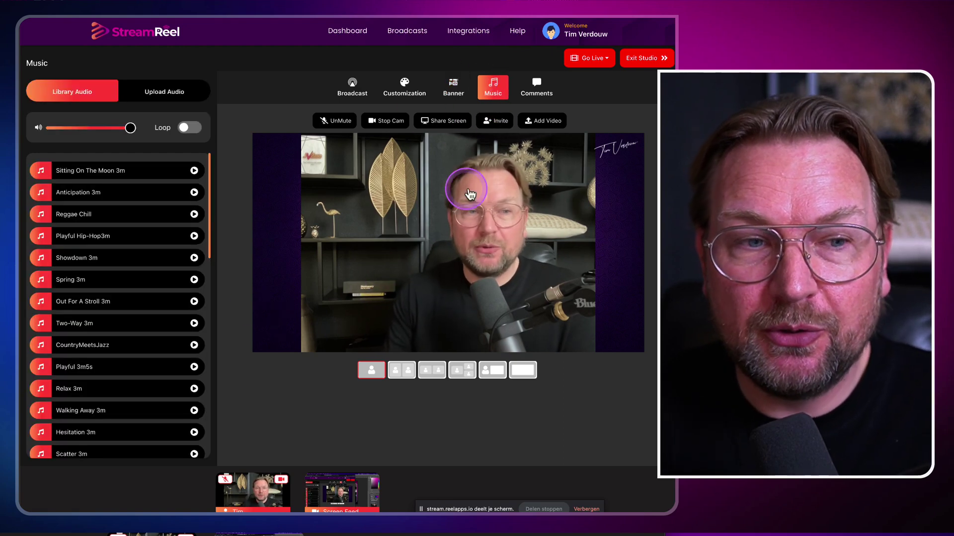
Play the track Sitting On The Moon 3m from the music library, then stop it.
scroll(133, 228, down, 2)
scroll(132, 227, down, 8)
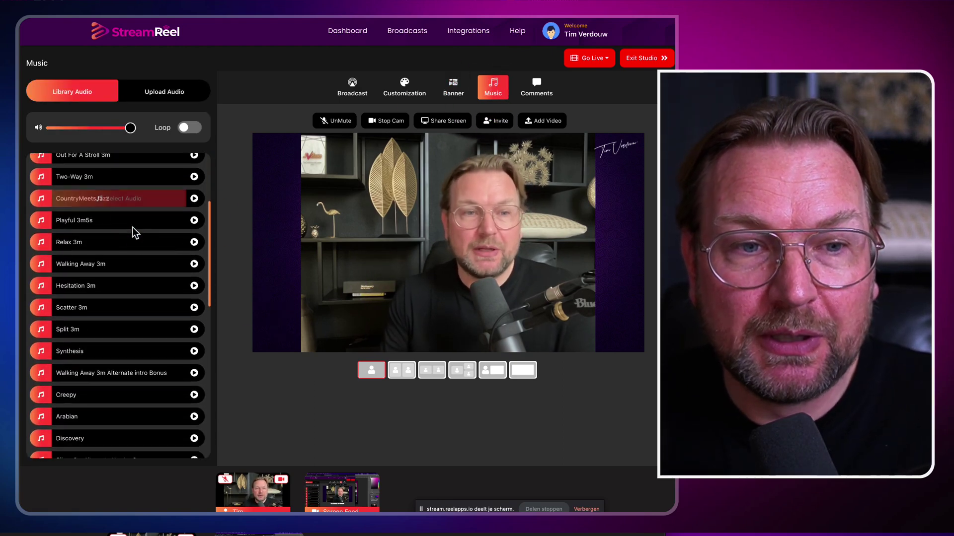
scroll(132, 227, up, 6)
scroll(132, 227, up, 4)
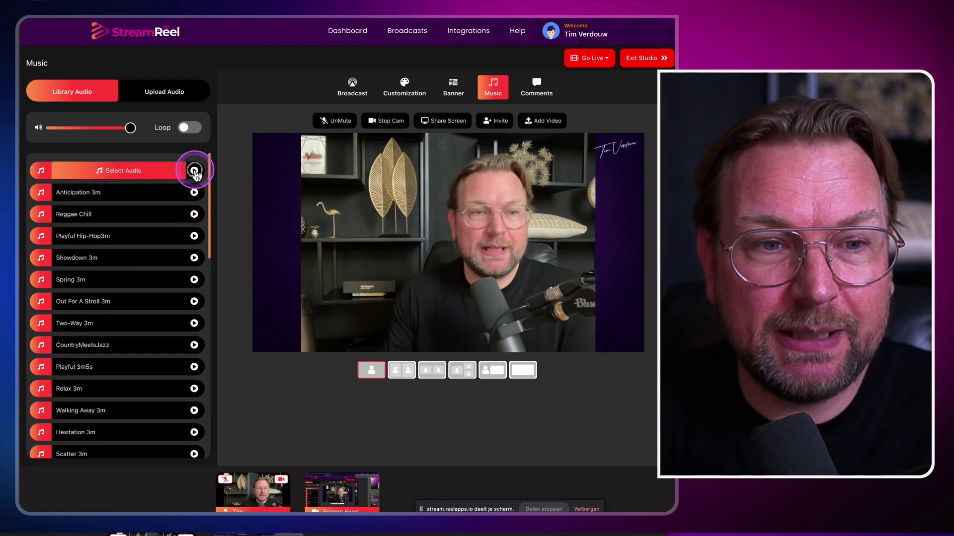
click(195, 171)
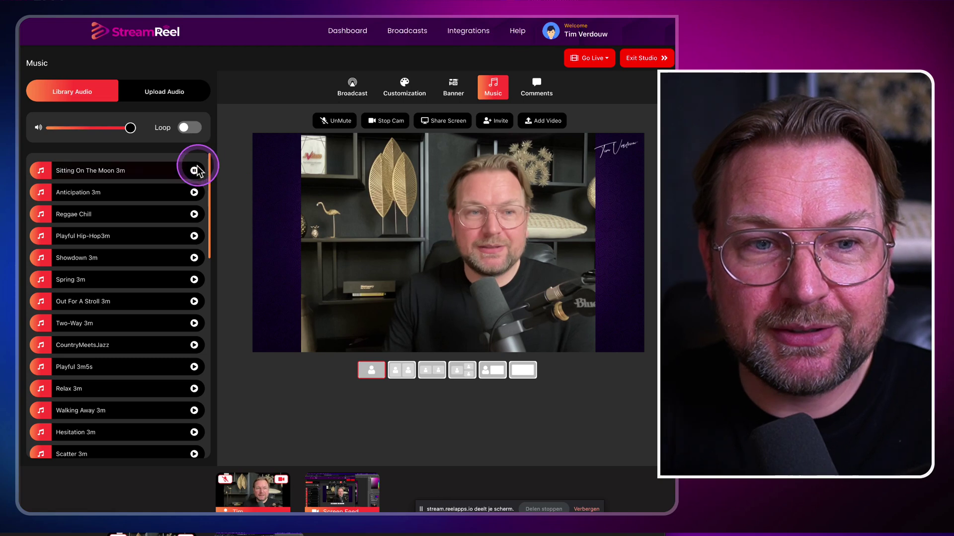
click(194, 171)
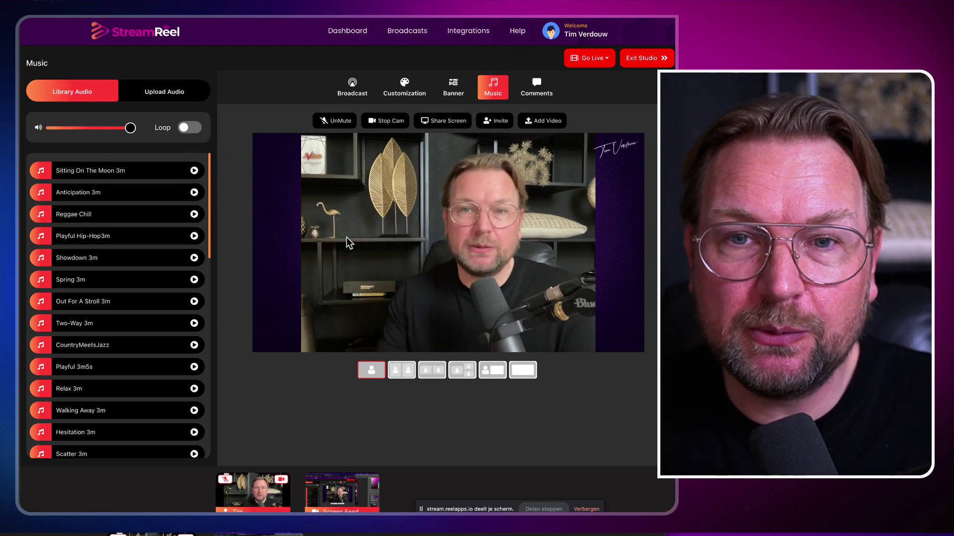
scroll(165, 261, down, 1)
scroll(166, 260, down, 4)
scroll(170, 230, up, 5)
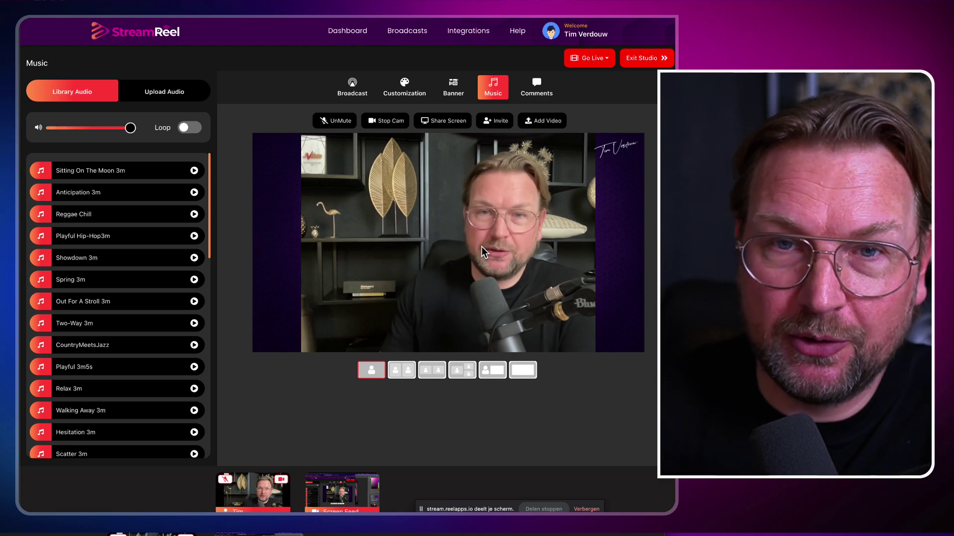
click(537, 92)
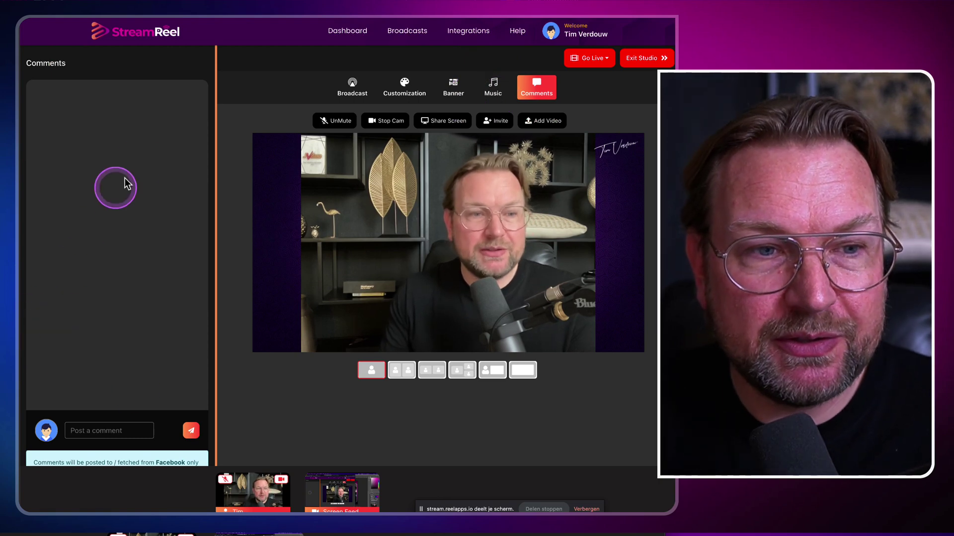
Bring up the empty Facebook Comments panel beside the host's camera on the purple backdrop.
mouse_move(216, 70)
mouse_down()
mouse_move(163, 246)
mouse_move(75, 457)
mouse_move(25, 460)
mouse_move(23, 449)
mouse_up()
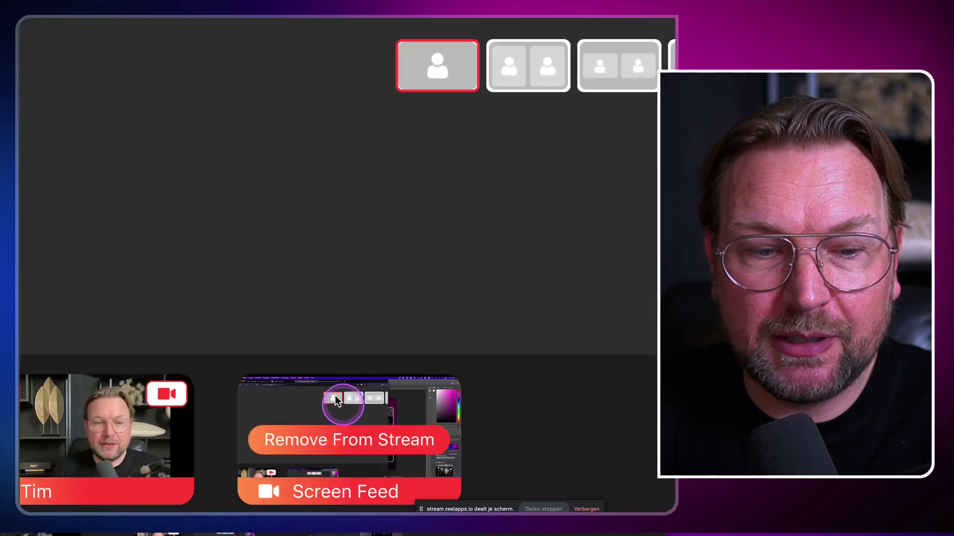
mouse_move(250, 502)
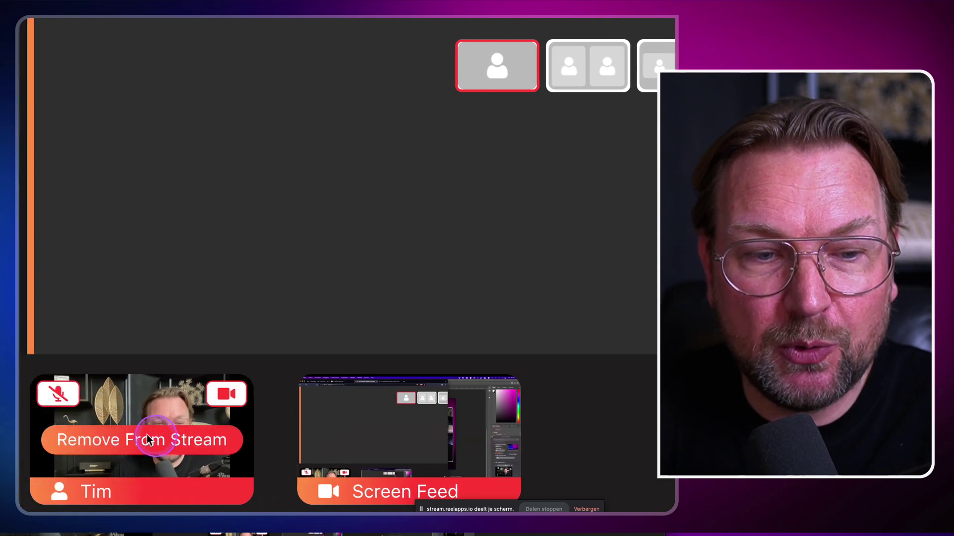
mouse_move(394, 439)
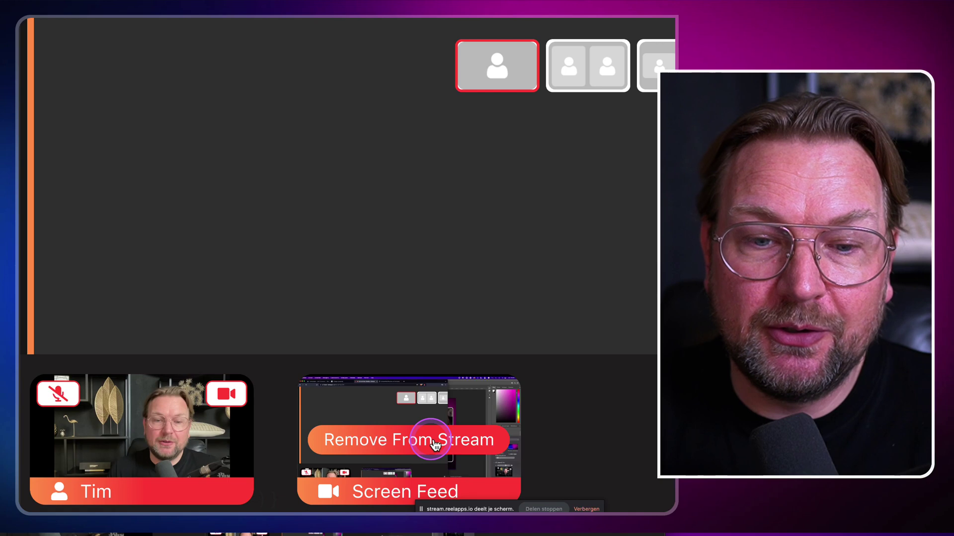
mouse_move(152, 441)
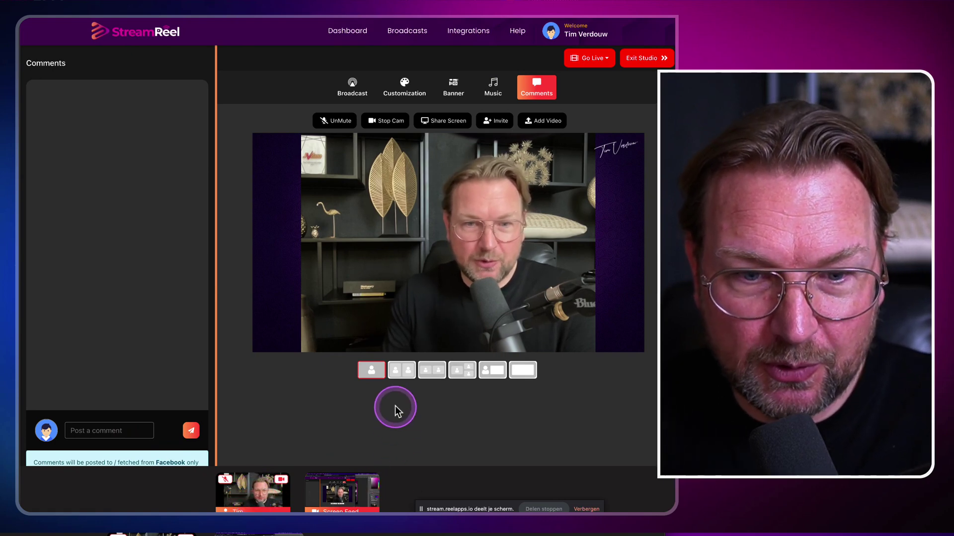
Turn the camera off and on, then move through Banner and Customization back to Broadcast settings.
click(281, 481)
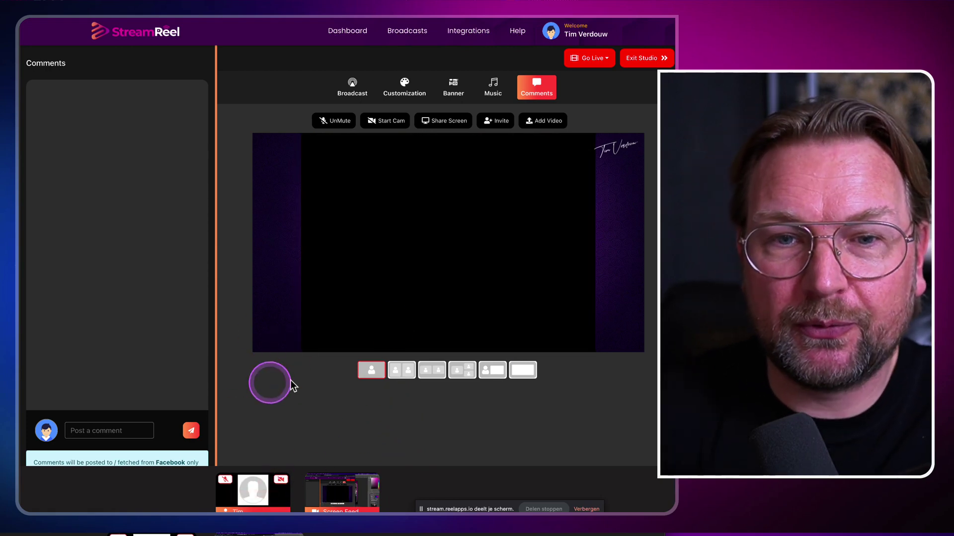
click(285, 480)
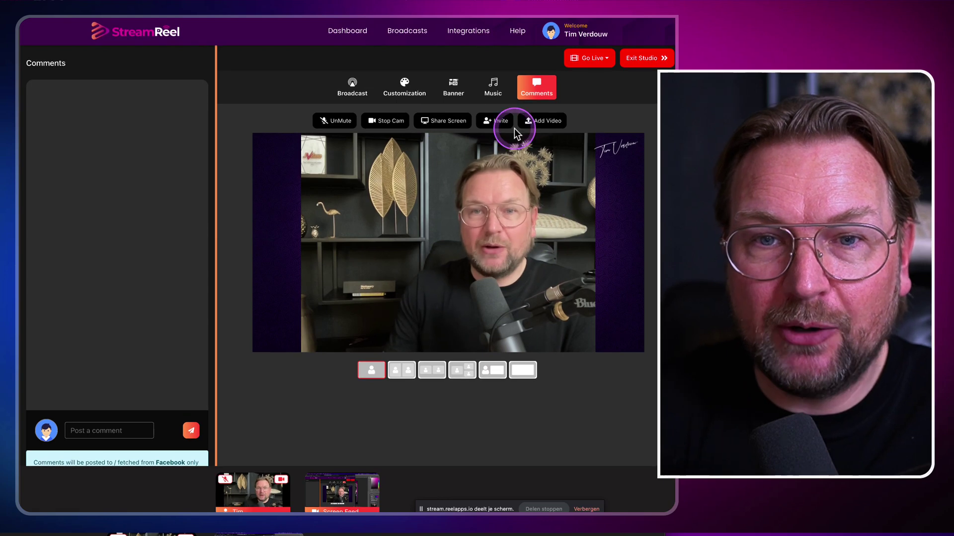
click(493, 85)
click(453, 92)
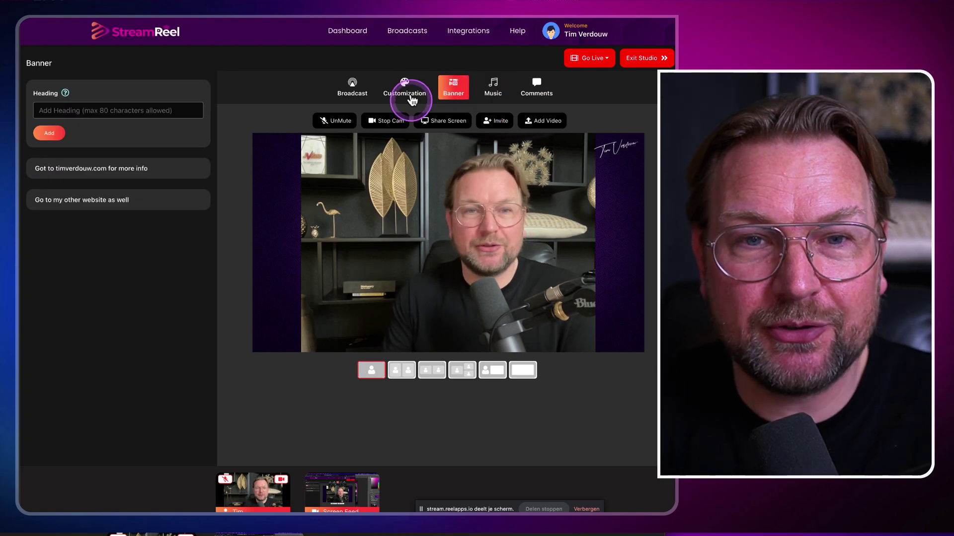
click(406, 87)
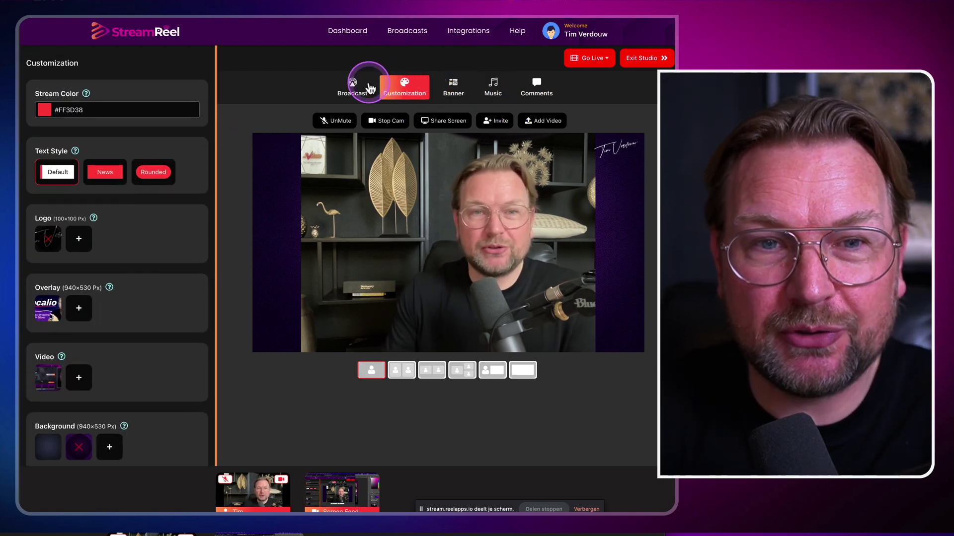
click(353, 87)
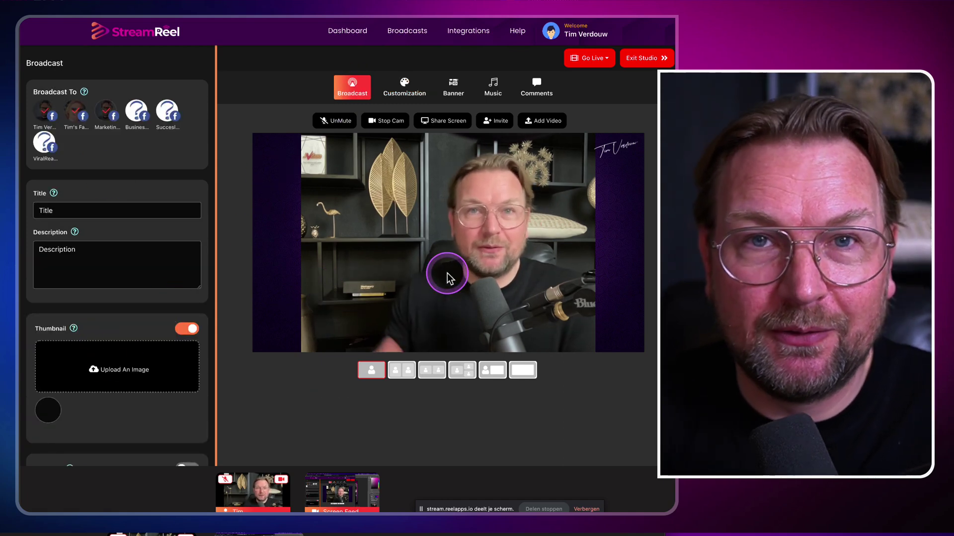
Review the six connected Facebook accounts under Integrations and begin connecting another Facebook page or group.
click(466, 31)
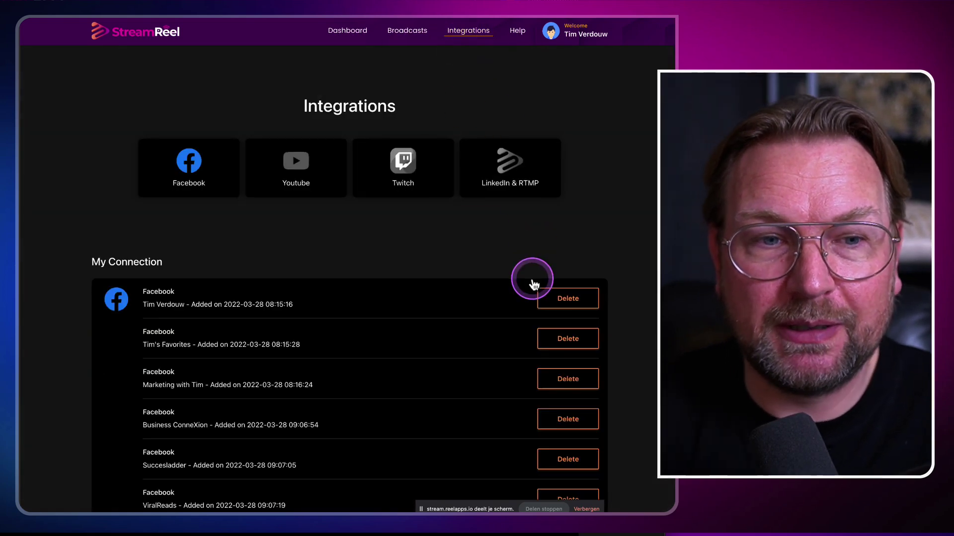
scroll(532, 281, down, 3)
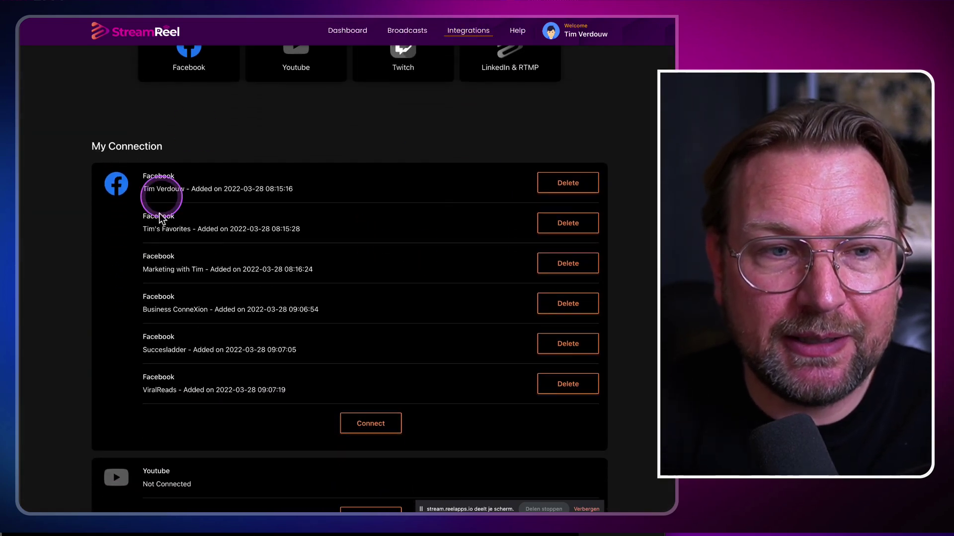
scroll(268, 249, down, 2)
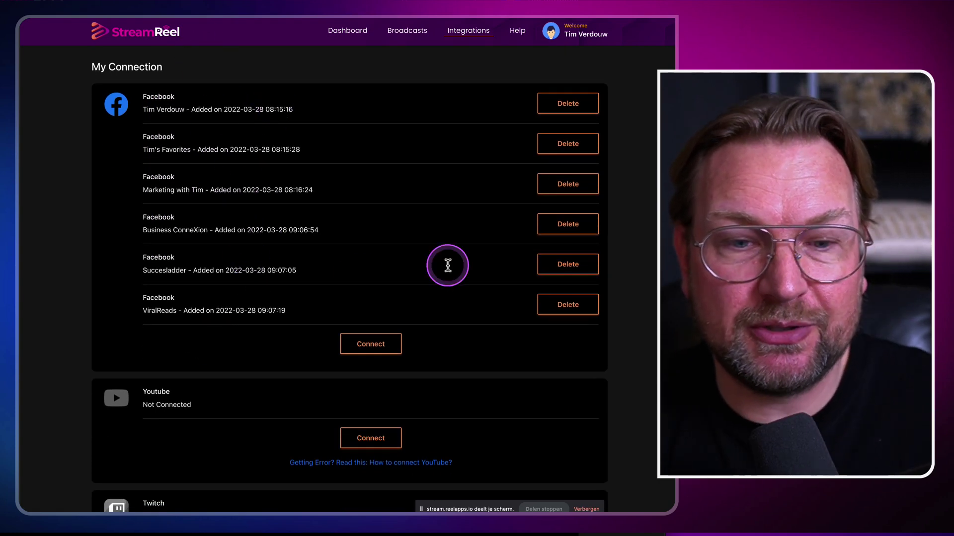
key(super+Tab)
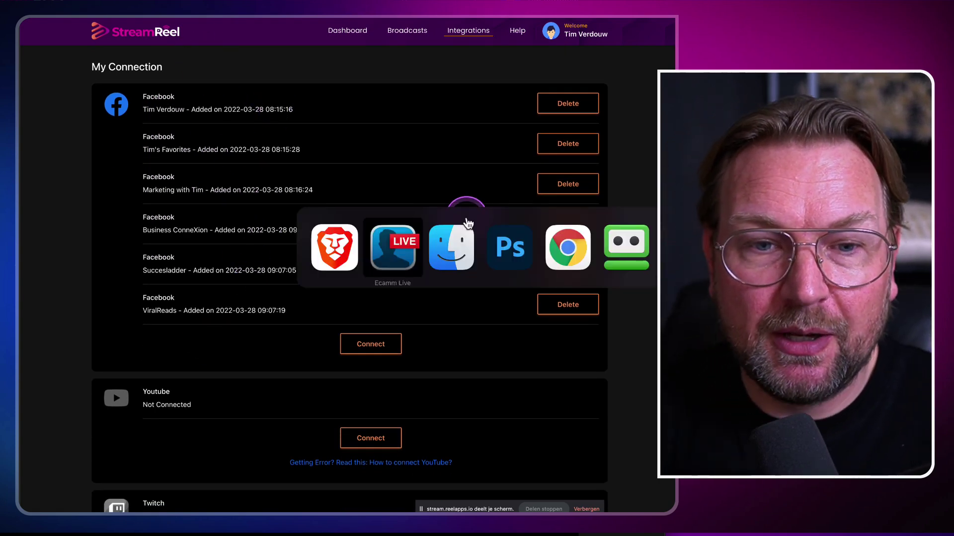
key(super+Tab)
key(super+Tab)
key(super+Tab)
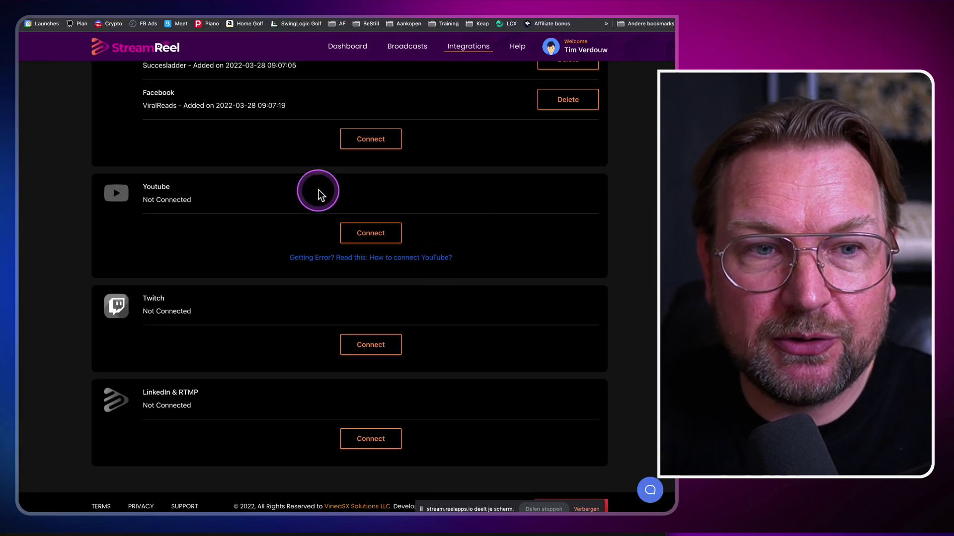
scroll(312, 193, up, 10)
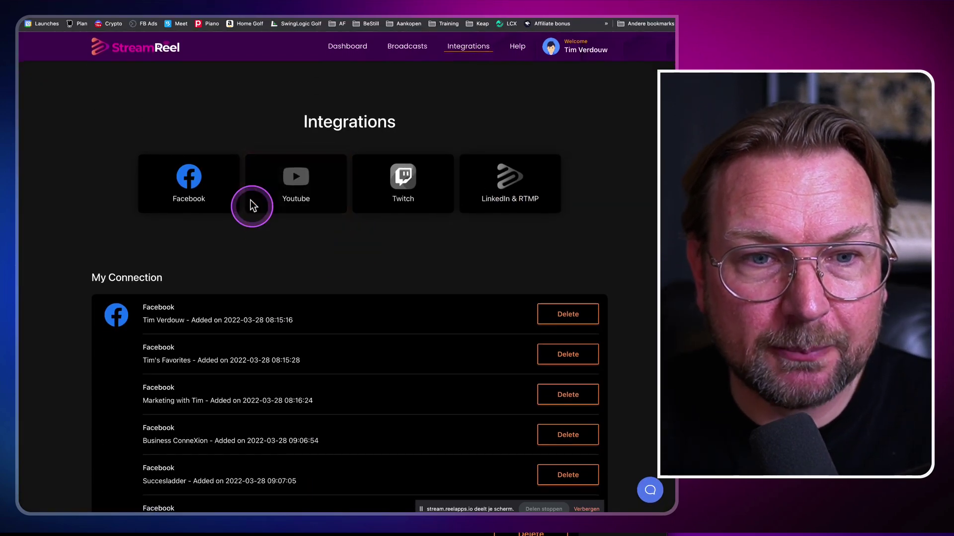
scroll(223, 236, down, 5)
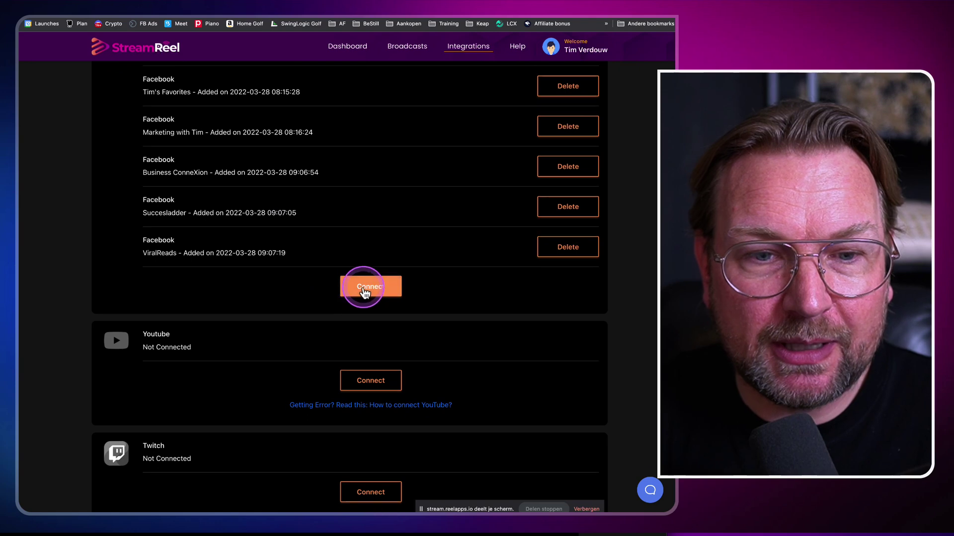
click(367, 288)
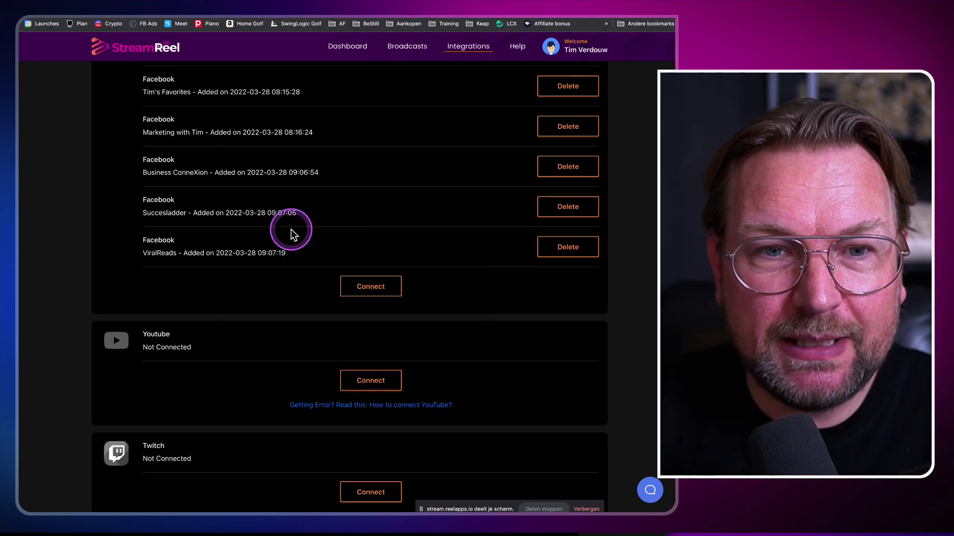
scroll(293, 229, up, 4)
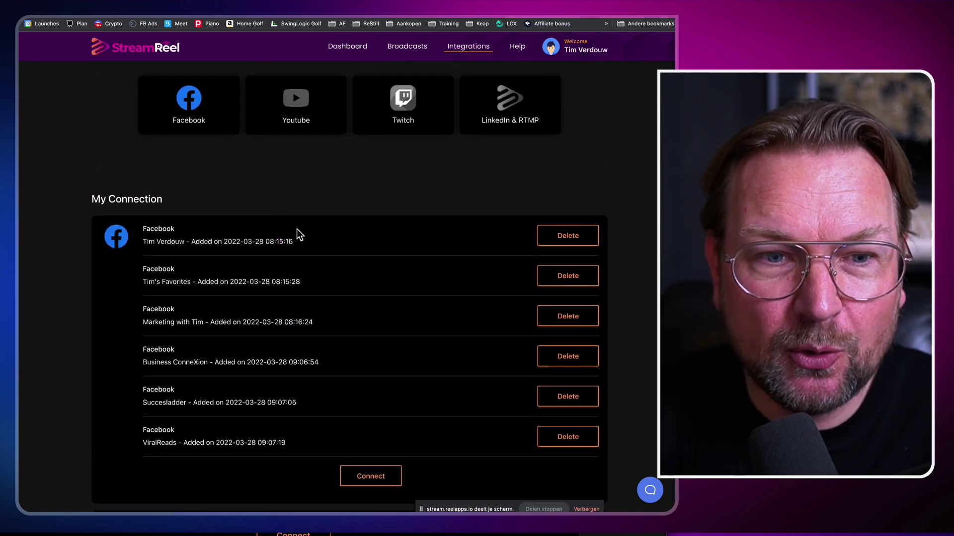
click(359, 99)
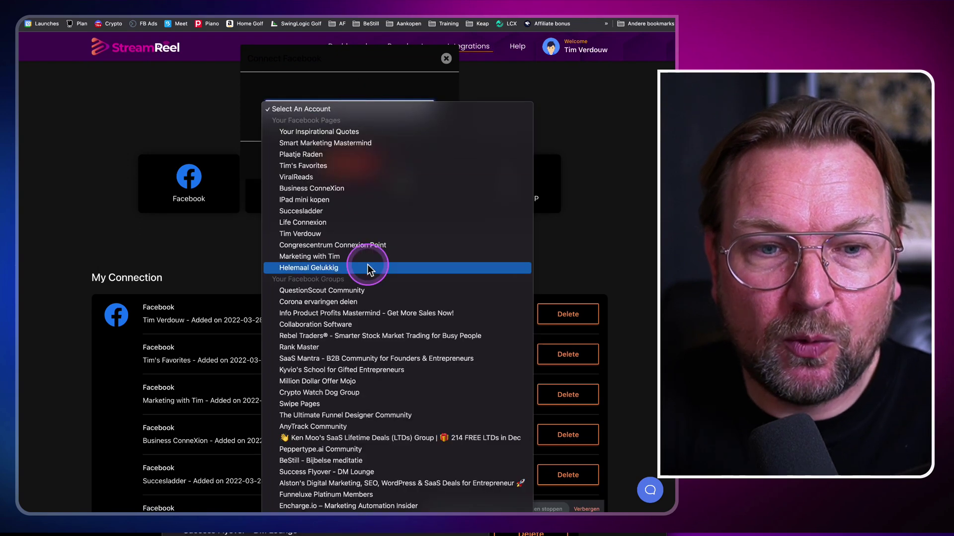
Connect the QuestionScout Community Facebook group as a new streaming destination.
scroll(367, 268, down, 2)
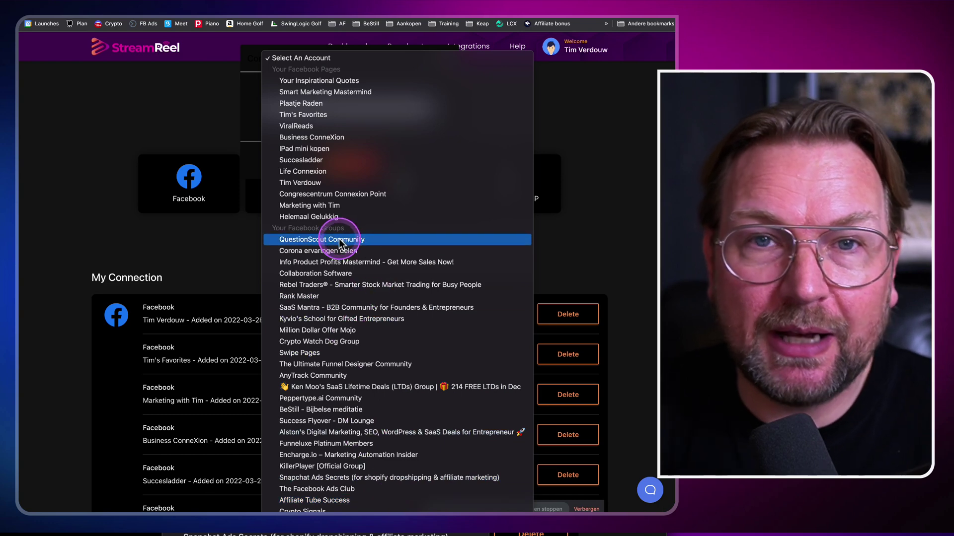
click(309, 240)
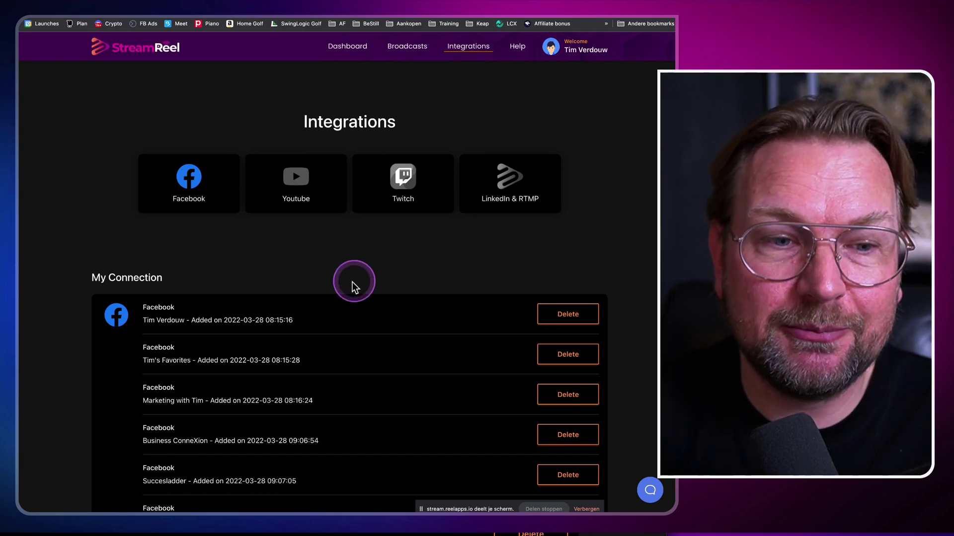
scroll(367, 273, down, 5)
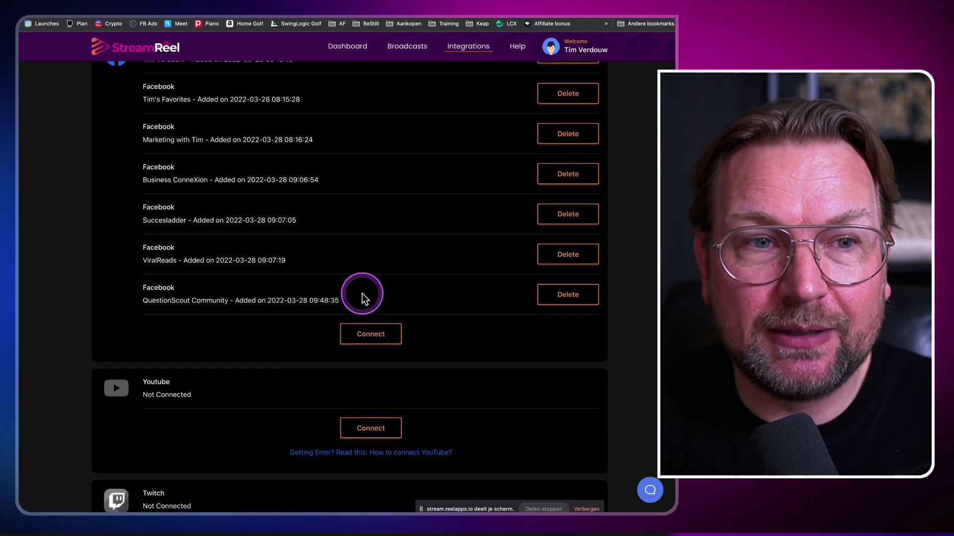
scroll(362, 294, up, 3)
scroll(363, 287, down, 5)
scroll(363, 288, down, 2)
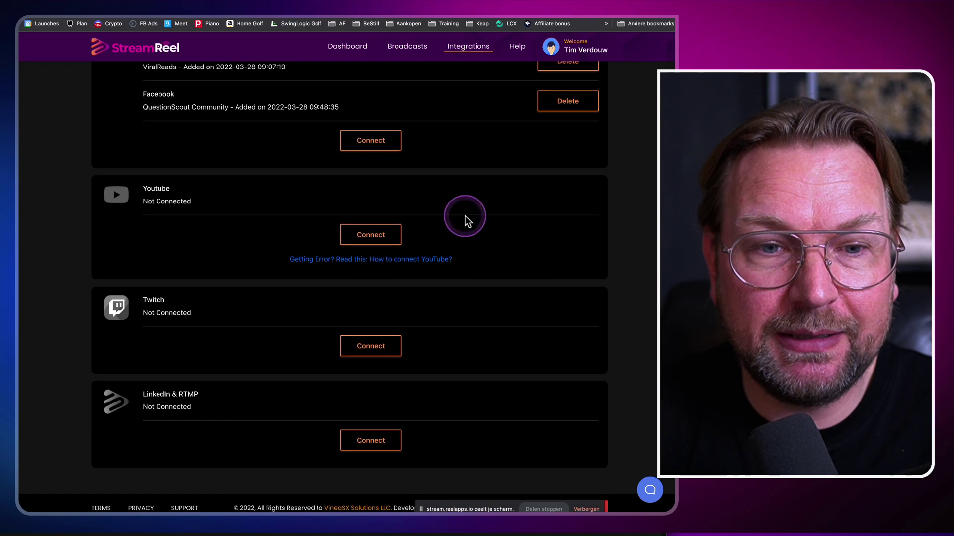
click(374, 241)
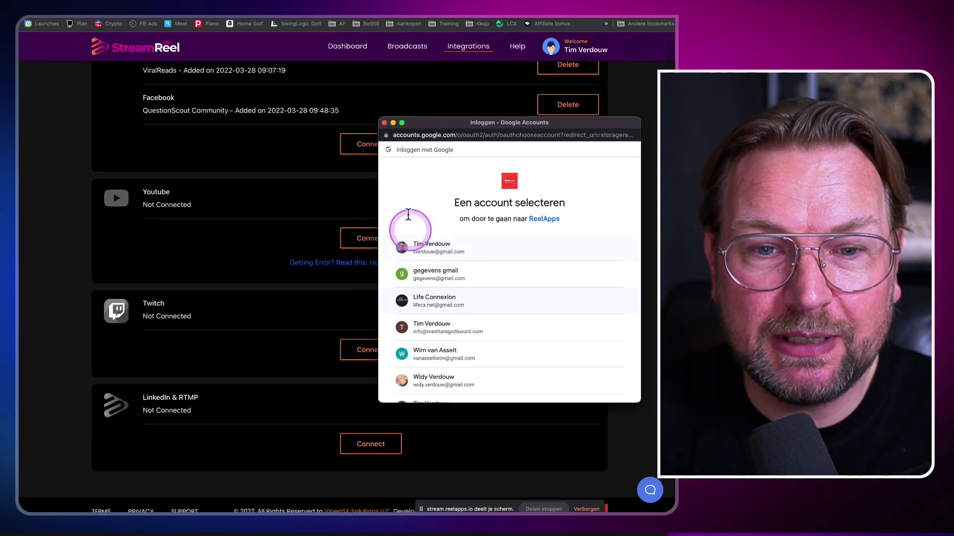
click(384, 122)
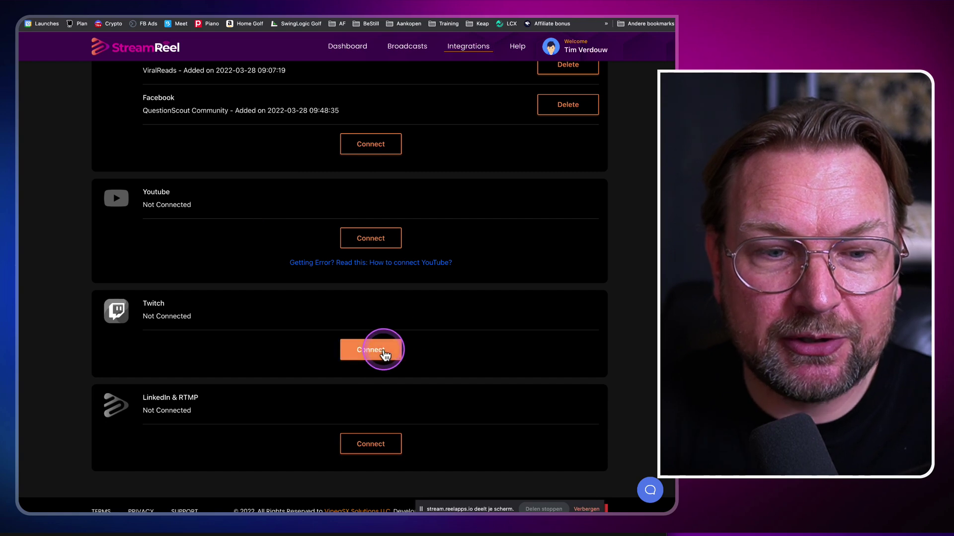
scroll(378, 357, down, 1)
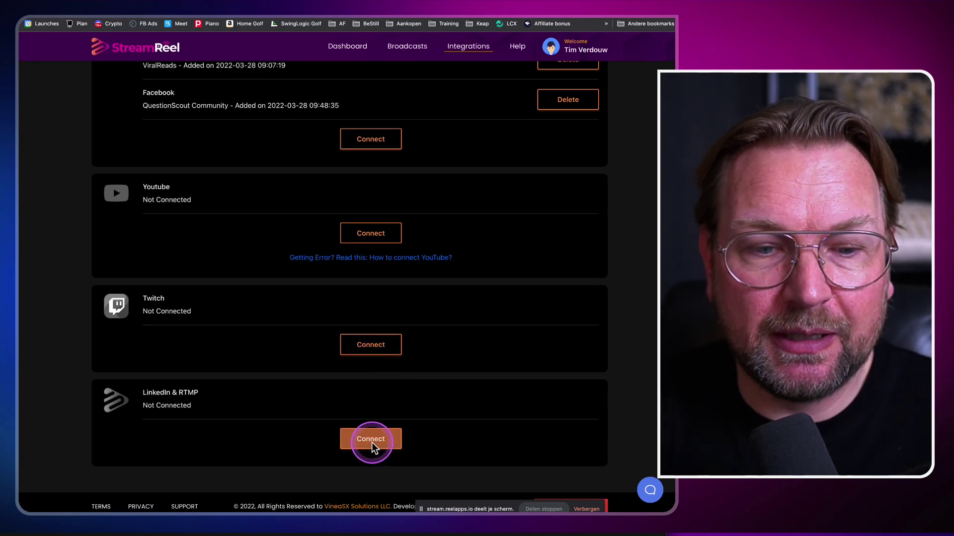
click(371, 442)
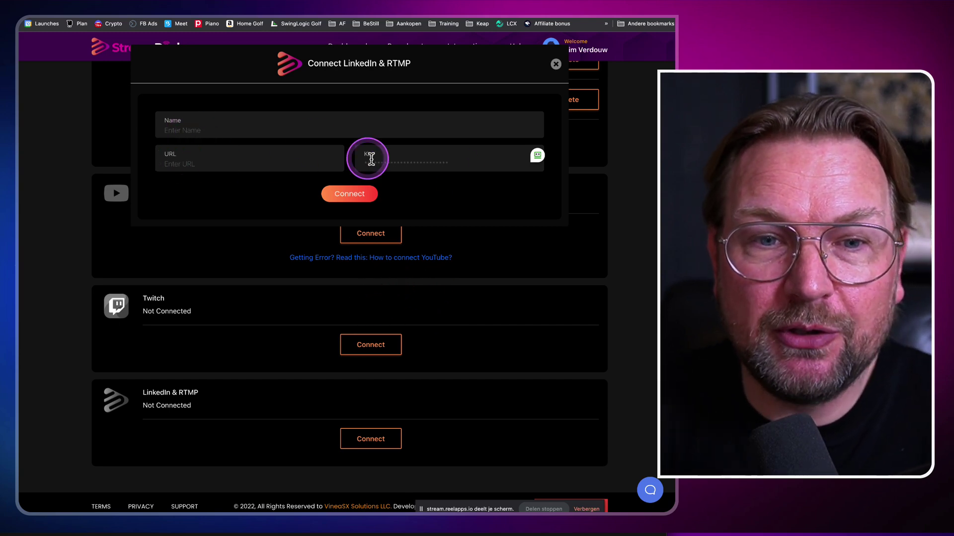
click(555, 65)
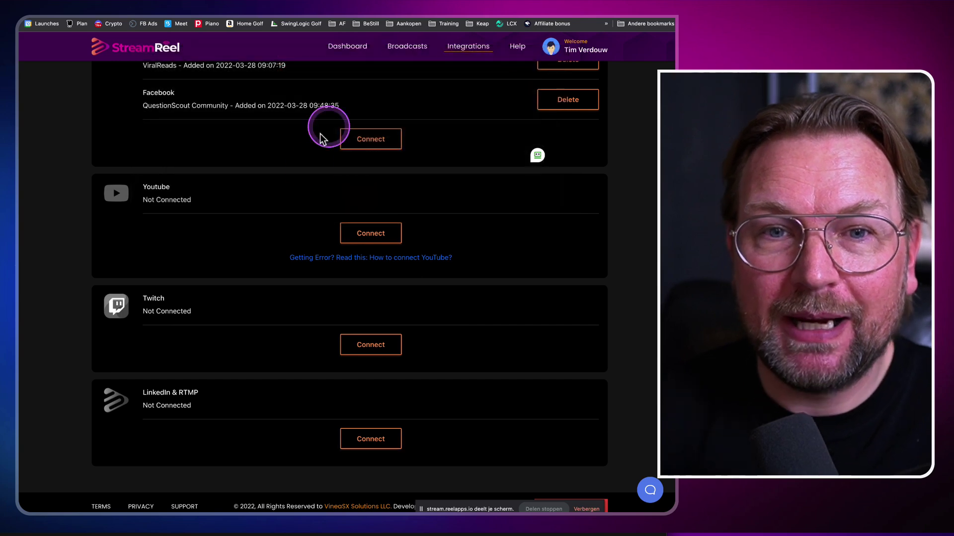
click(344, 51)
View all saved broadcasts, return to the dashboard, then switch to the browser's review page.
click(407, 50)
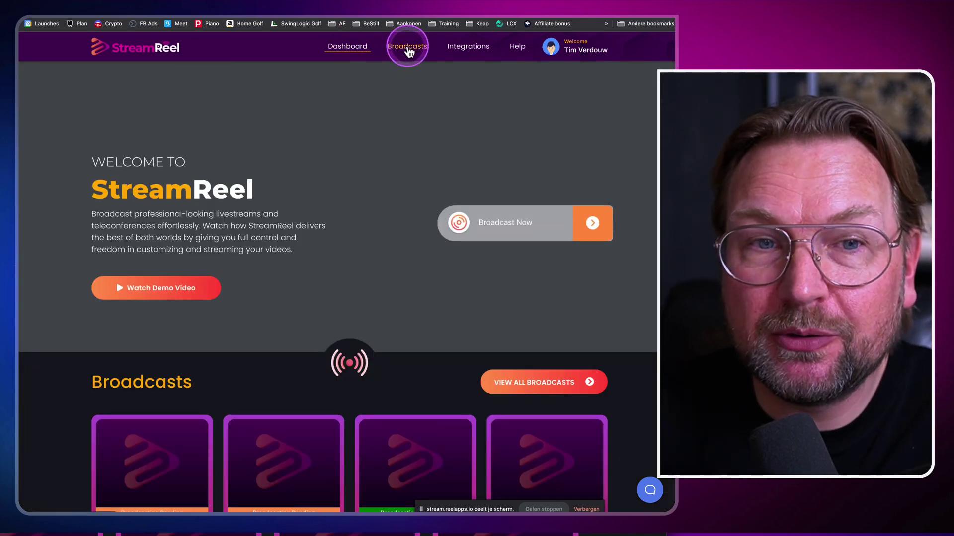
scroll(372, 213, down, 4)
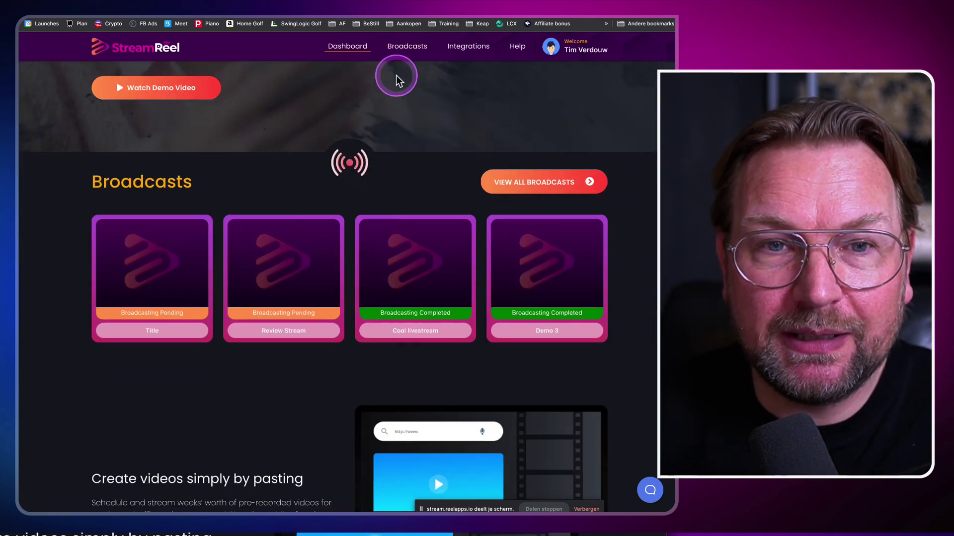
click(399, 45)
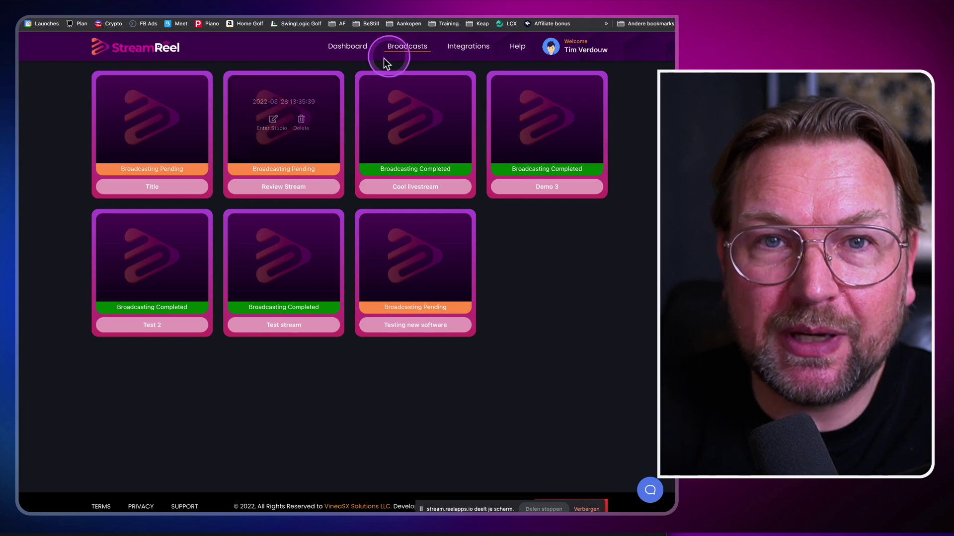
click(341, 48)
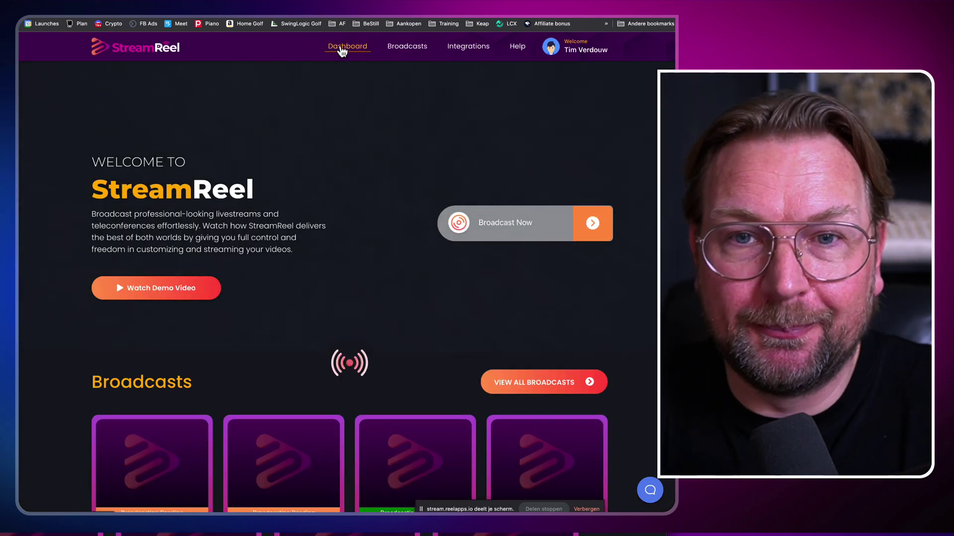
click(402, 62)
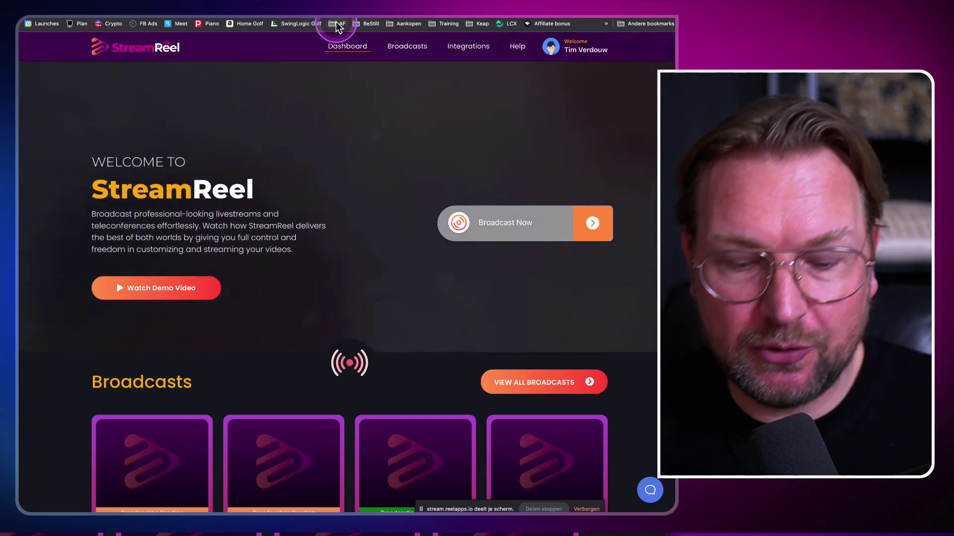
key(super+Tab)
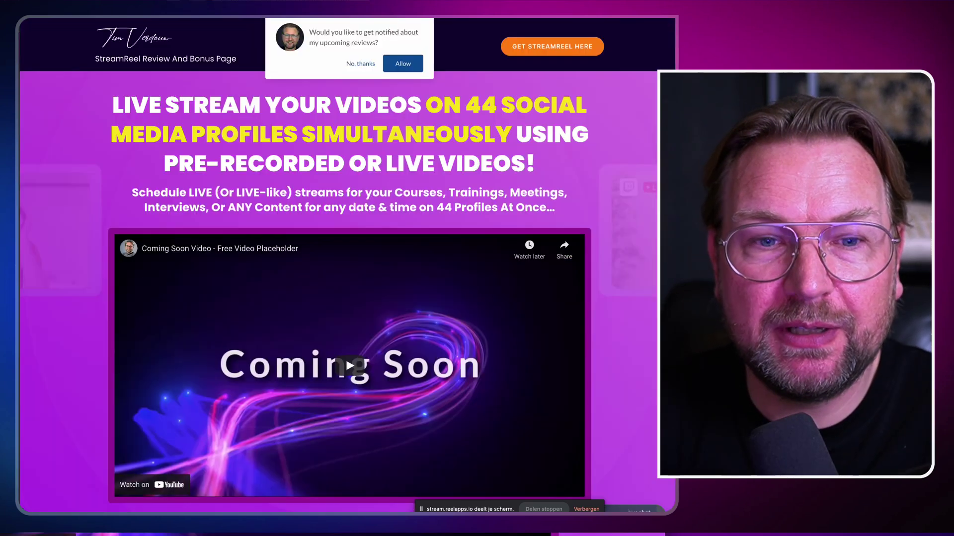
Go through the $67 Funnel & Pricing and upsell cards, then bring up the sales-page-or-bundle choice popup.
scroll(519, 198, down, 15)
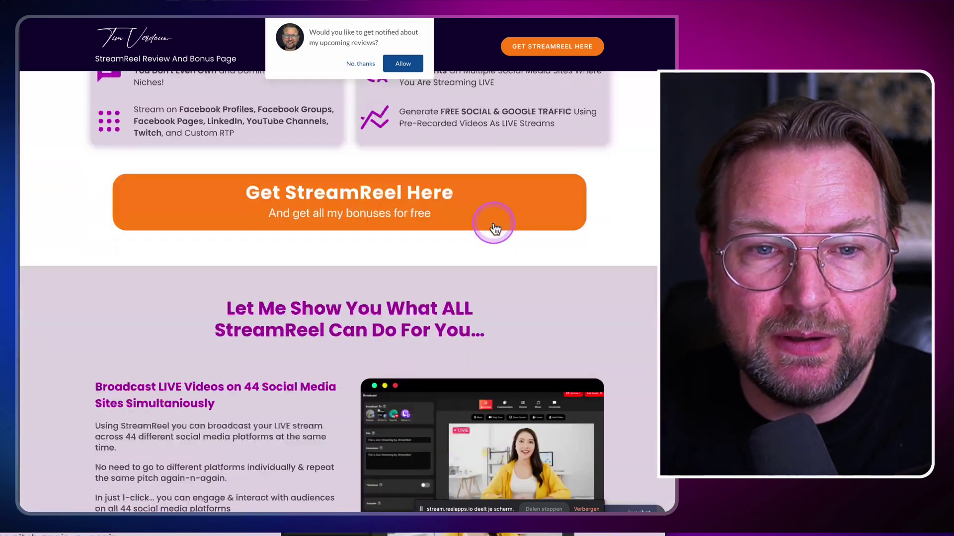
scroll(461, 231, down, 20)
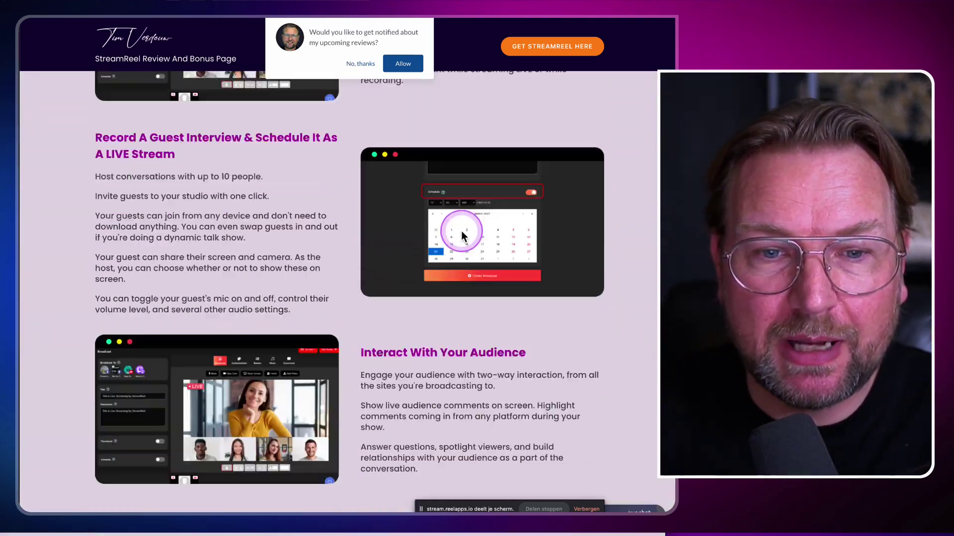
scroll(461, 231, down, 20)
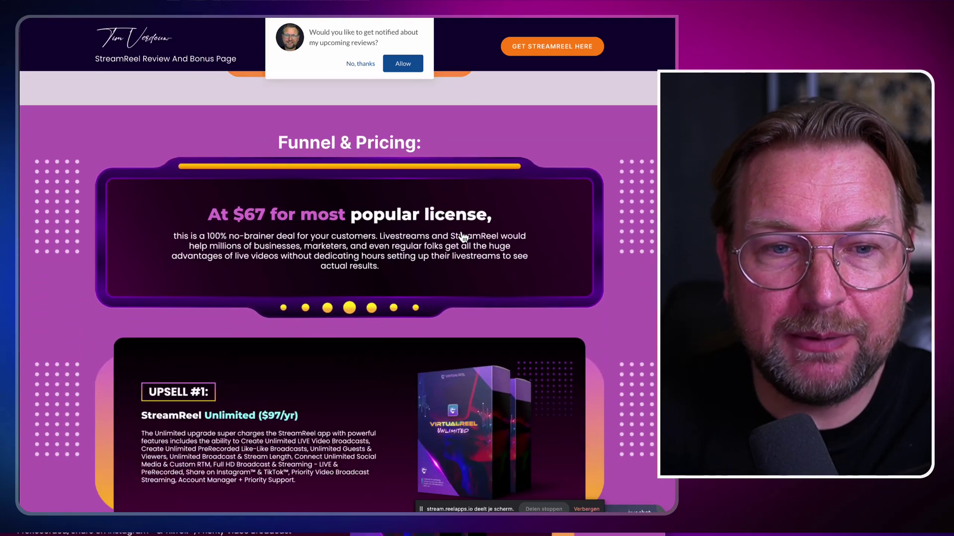
click(261, 237)
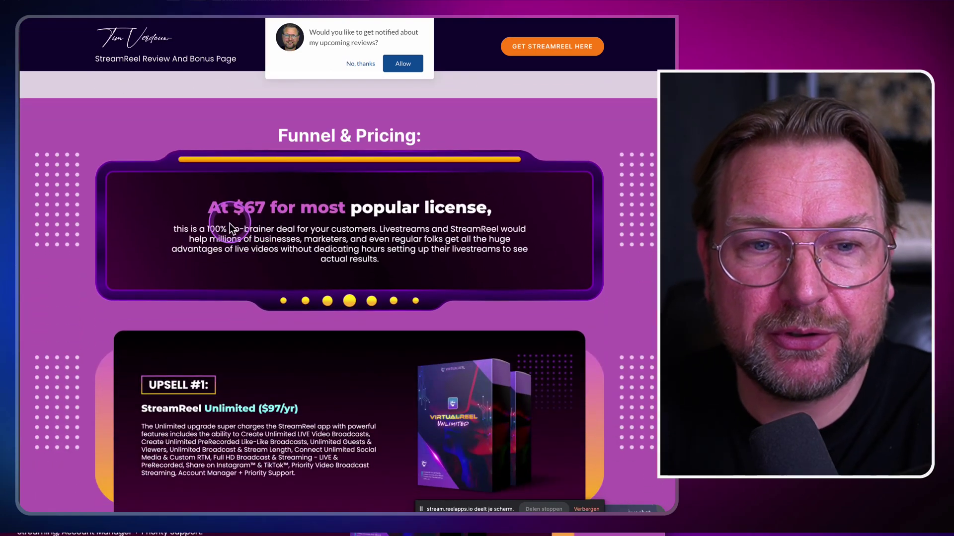
scroll(381, 238, down, 1)
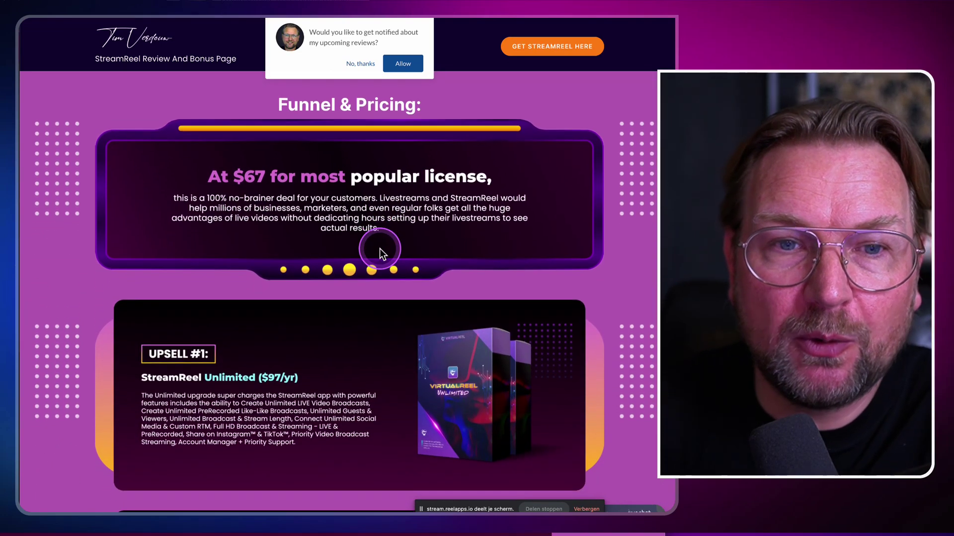
click(420, 170)
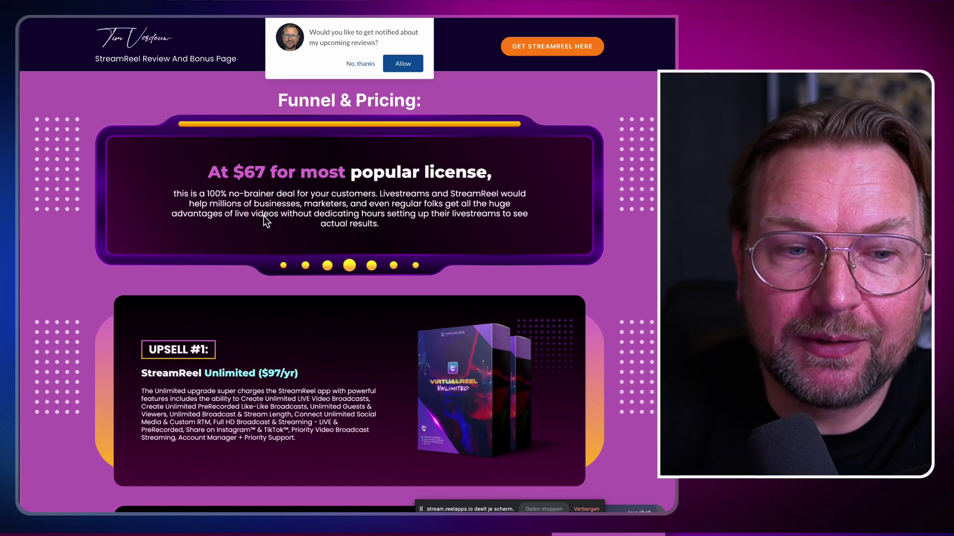
scroll(263, 215, down, 3)
scroll(263, 216, down, 1)
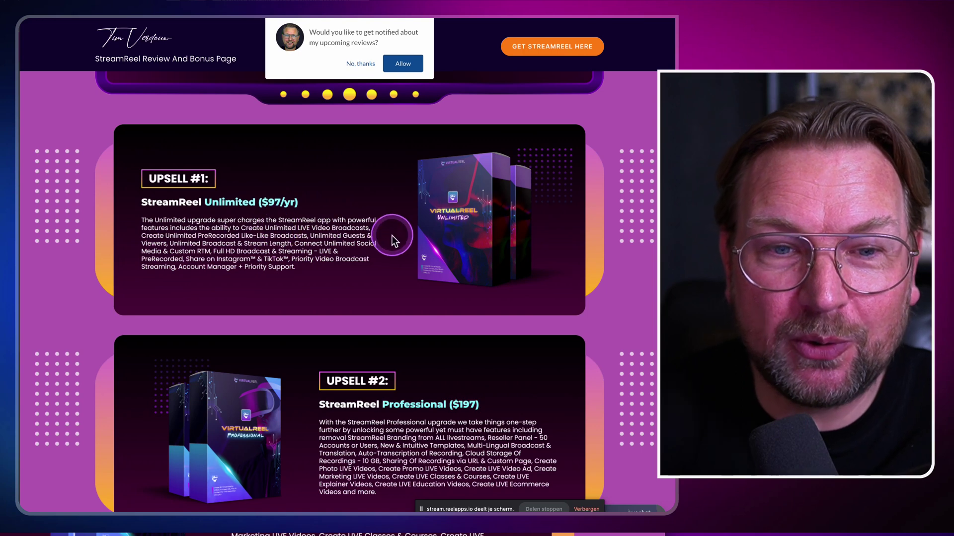
scroll(379, 258, down, 1)
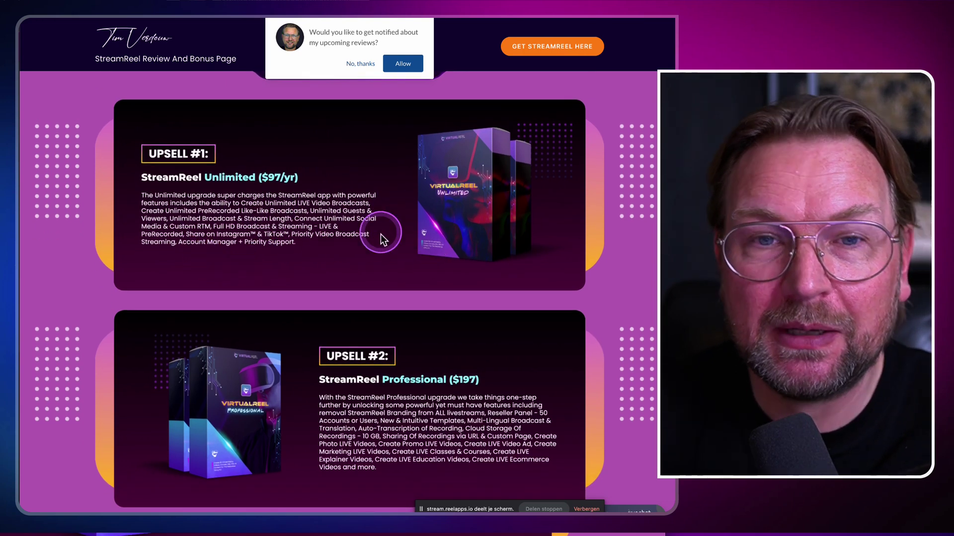
scroll(383, 238, up, 3)
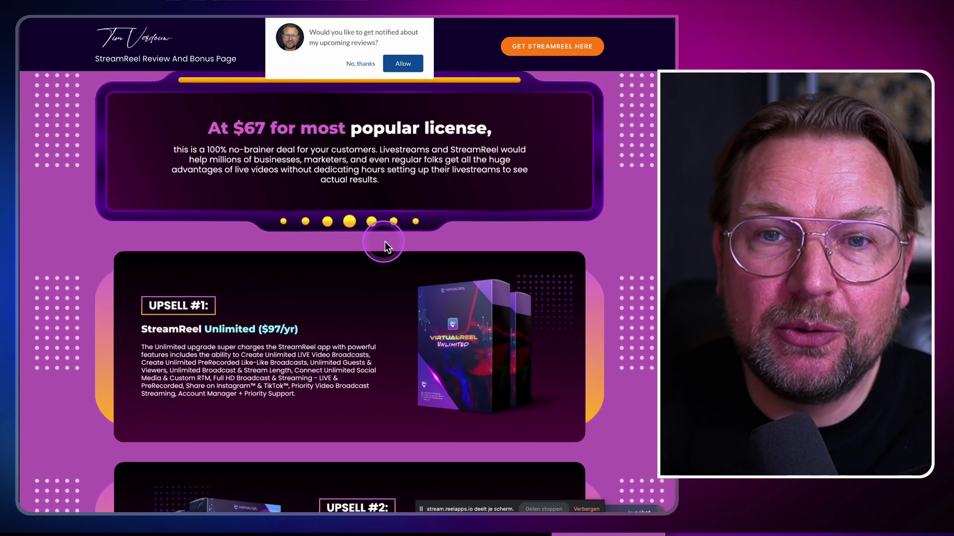
click(534, 49)
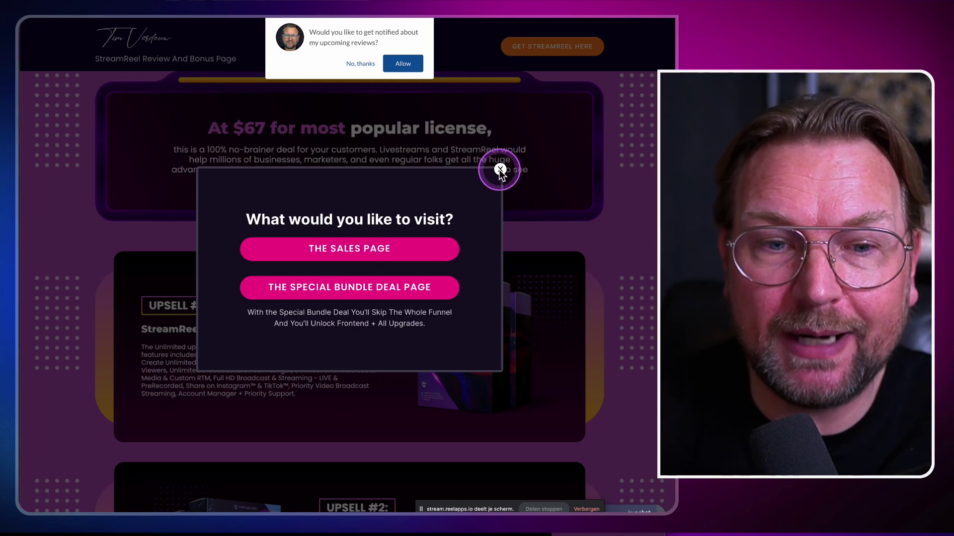
Close the page-choice popup and scroll down through Upsells #1 to #5.
click(370, 250)
click(499, 170)
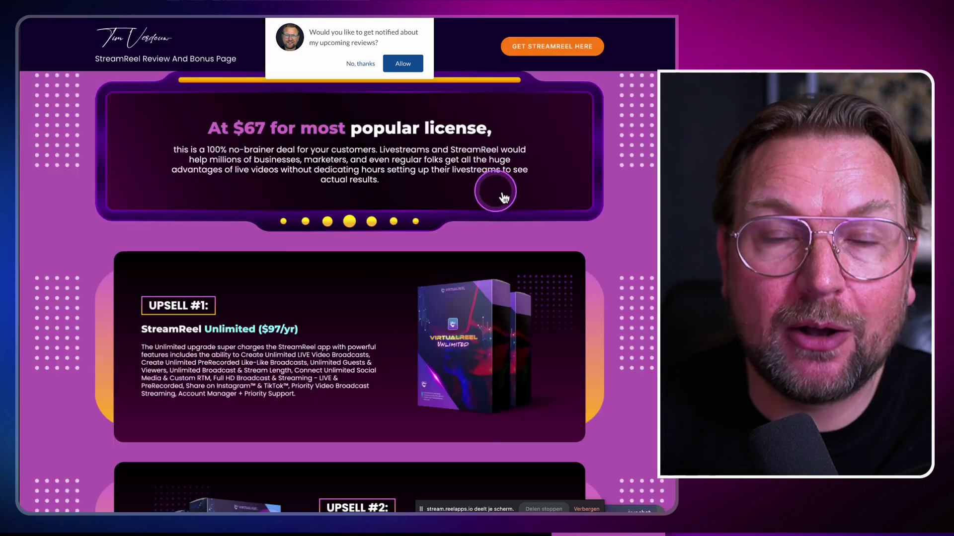
scroll(552, 193, down, 2)
scroll(496, 214, down, 5)
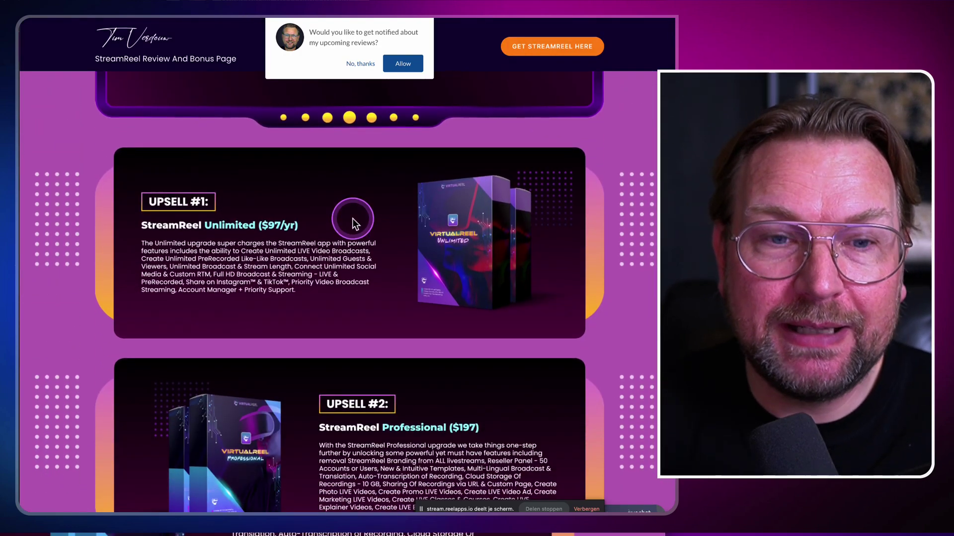
scroll(395, 242, down, 2)
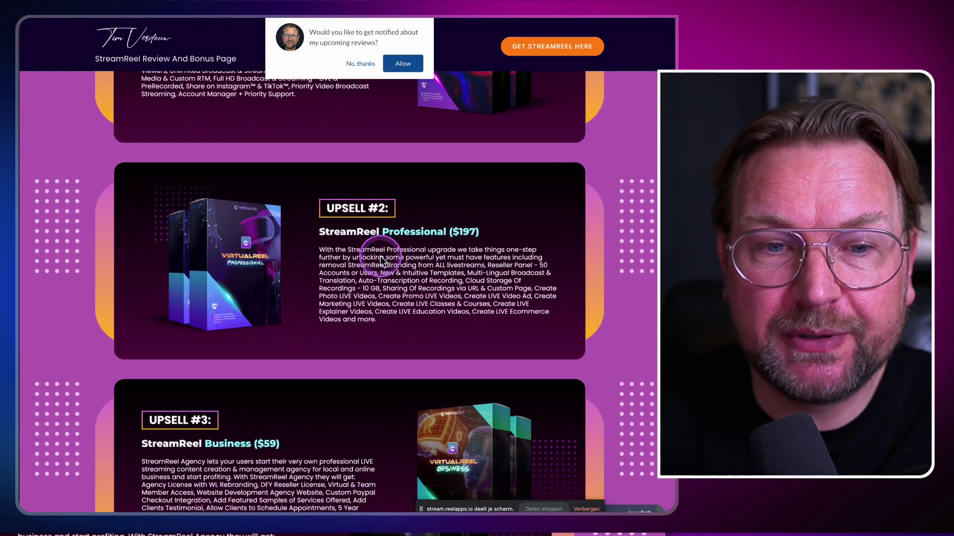
scroll(432, 264, down, 1)
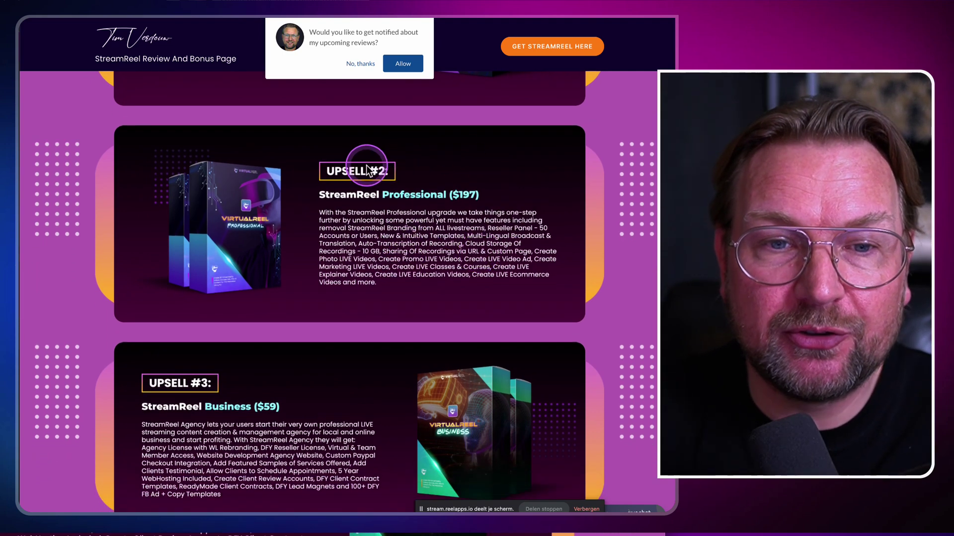
scroll(365, 178, down, 8)
scroll(363, 182, down, 14)
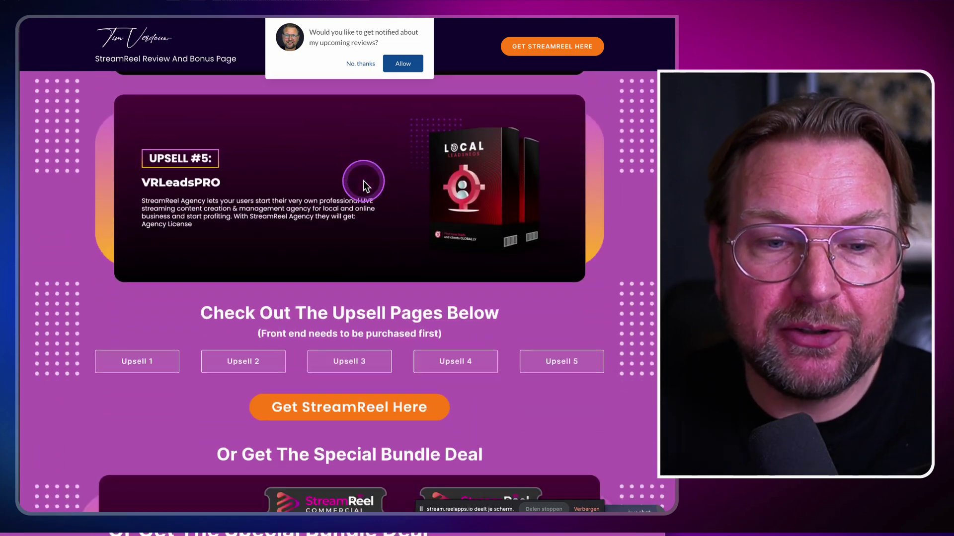
scroll(362, 184, down, 1)
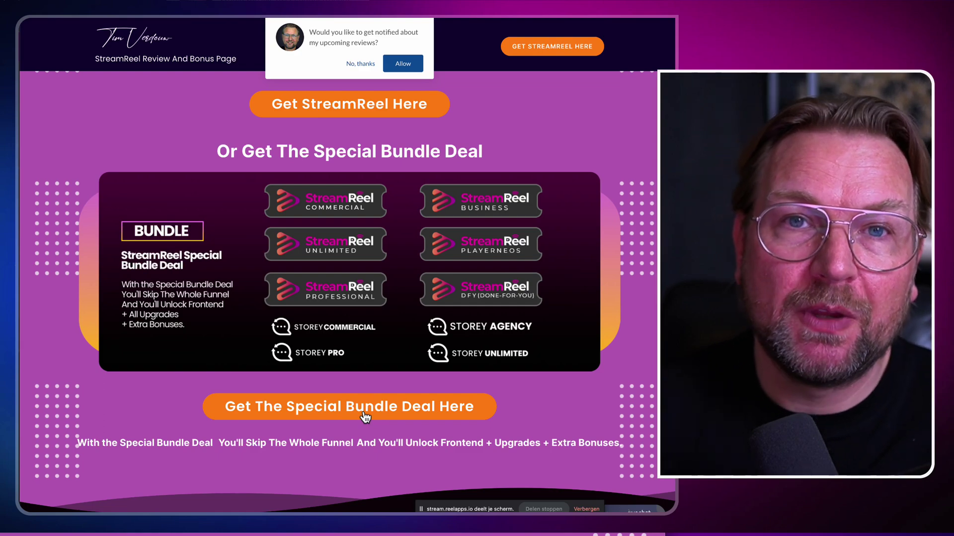
Zoom in on the Special Bundle Deal, reset zoom, and continue to the exclusive bonuses section.
scroll(390, 385, up, 14)
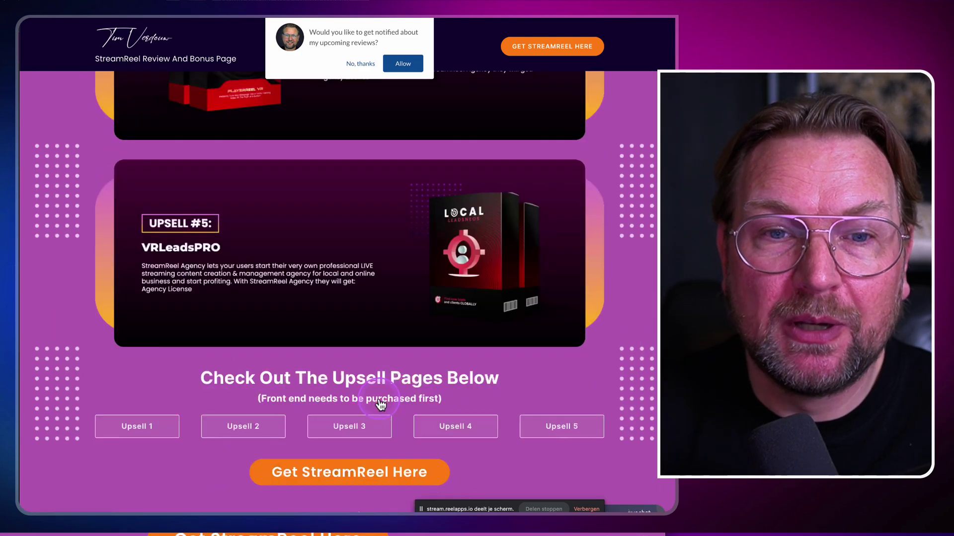
scroll(444, 248, down, 12)
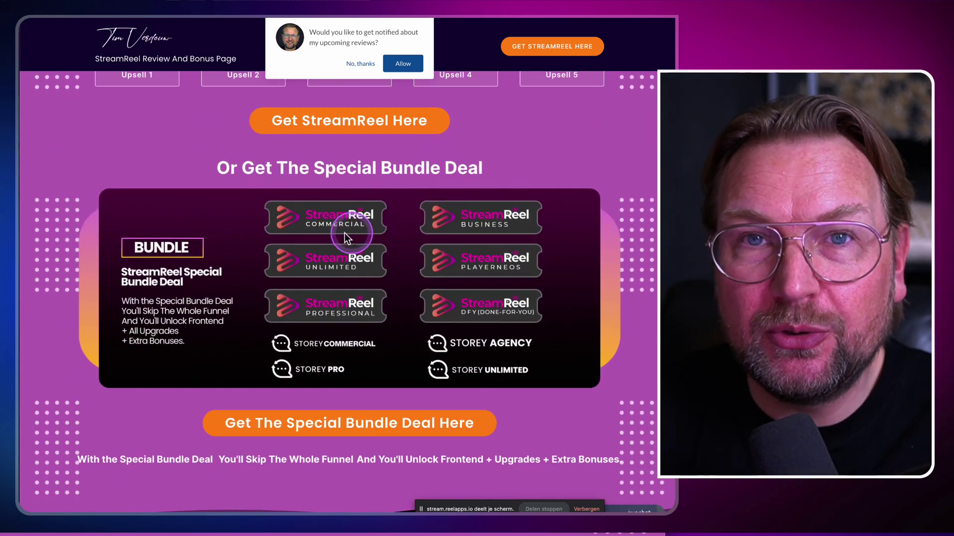
key(ctrl+plus)
key(ctrl+plus)
scroll(415, 330, down, 1)
key(ctrl+0)
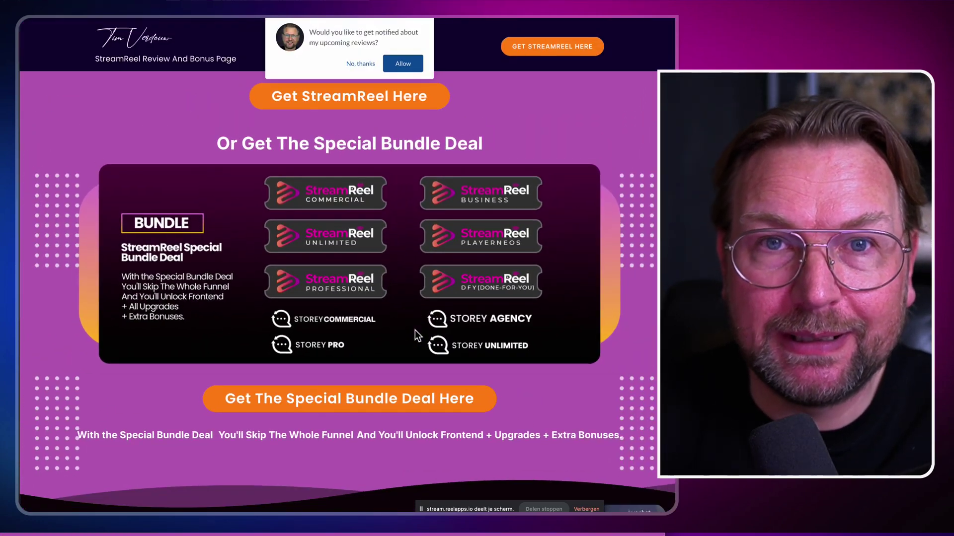
scroll(398, 378, down, 2)
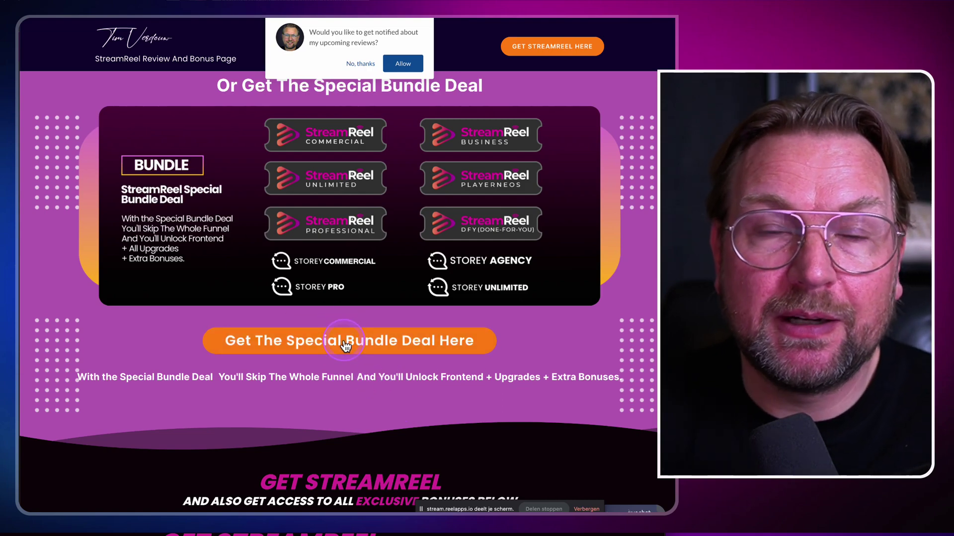
scroll(331, 385, down, 8)
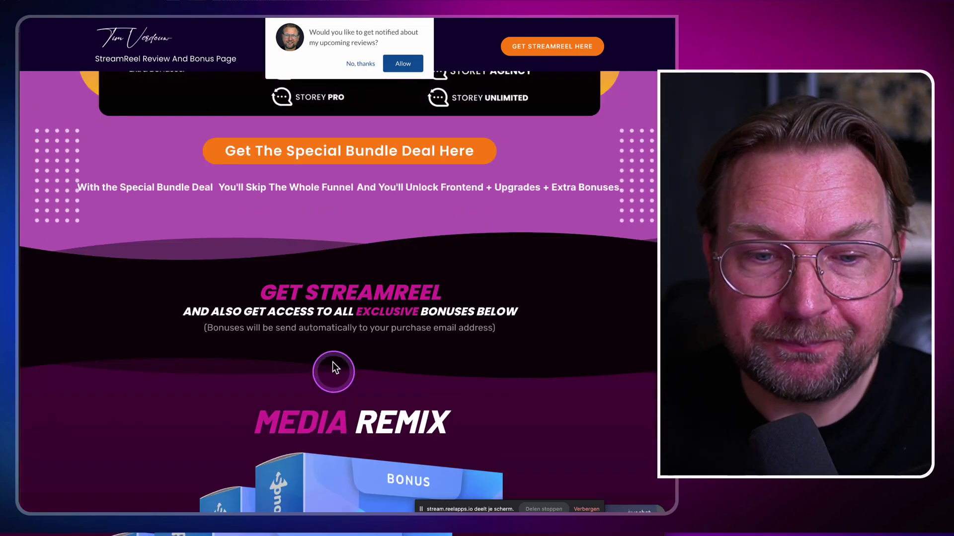
Scroll the bonus list past Ecommerce Toolkit to 'How To Make $500 Per Day With Video Marketing'.
scroll(327, 323, down, 20)
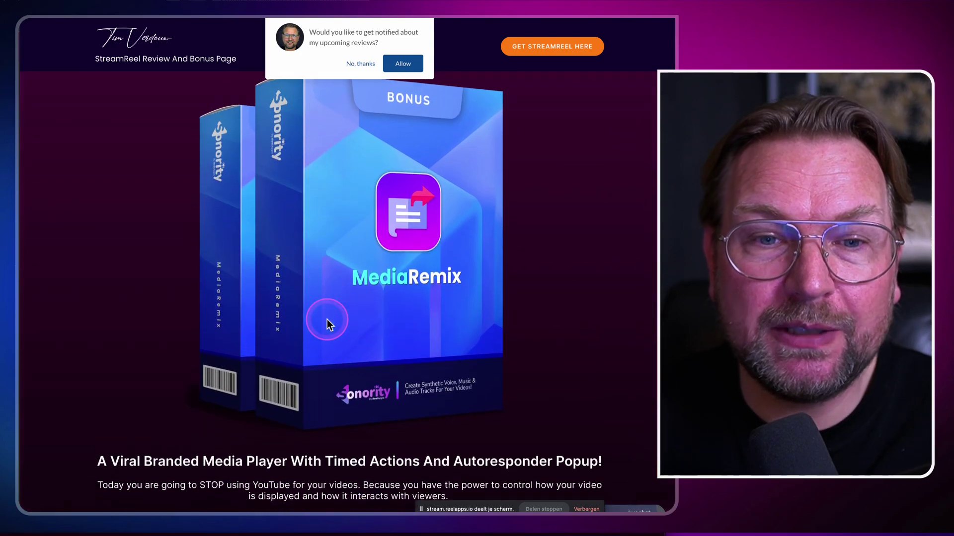
scroll(328, 325, down, 15)
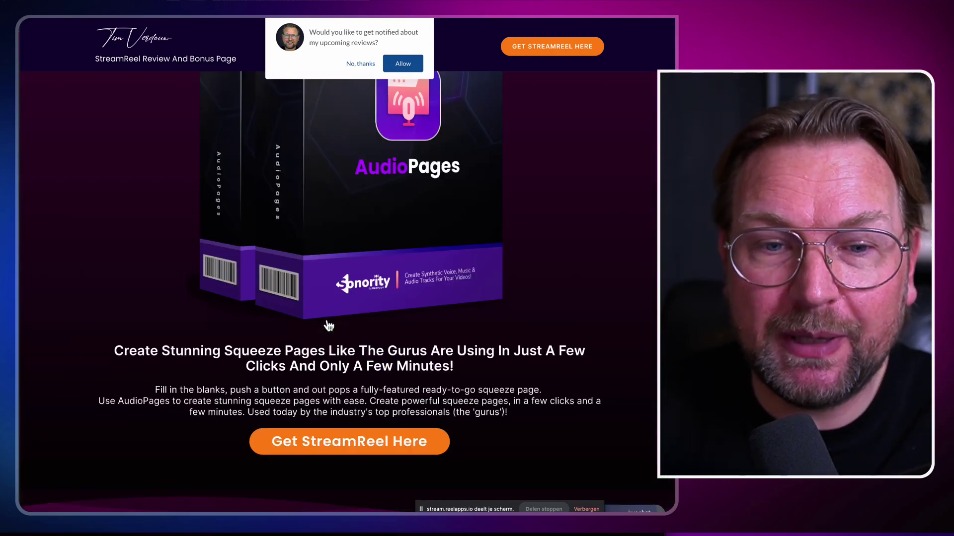
scroll(326, 323, down, 15)
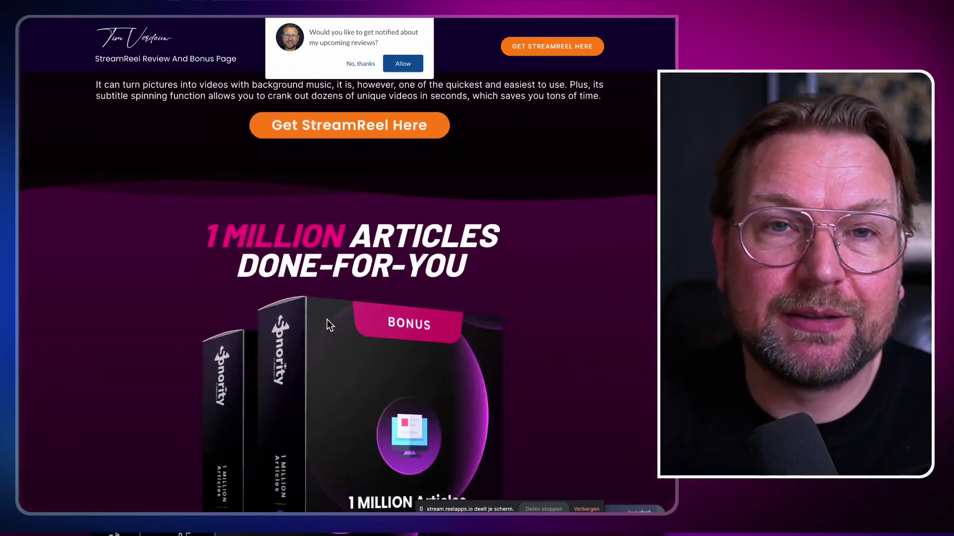
scroll(327, 320, down, 11)
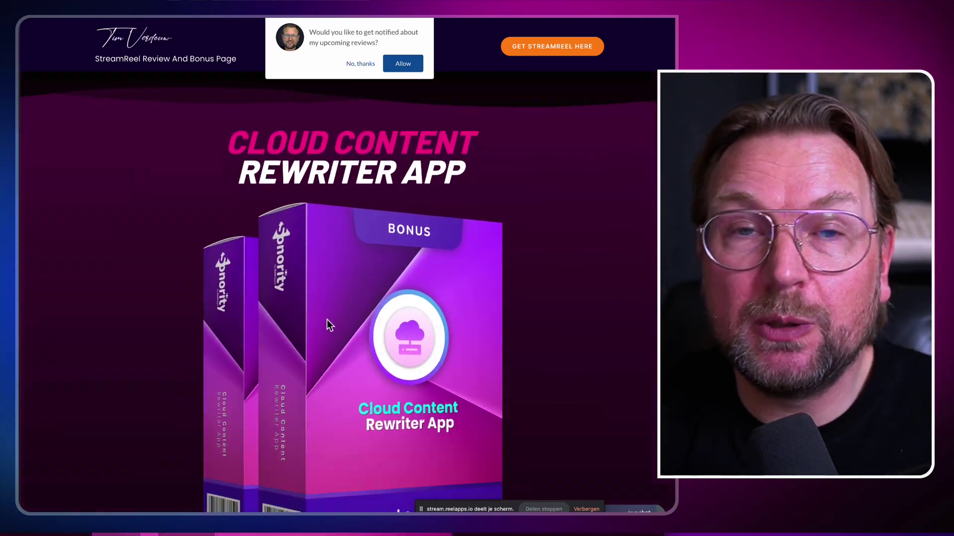
scroll(326, 323, down, 15)
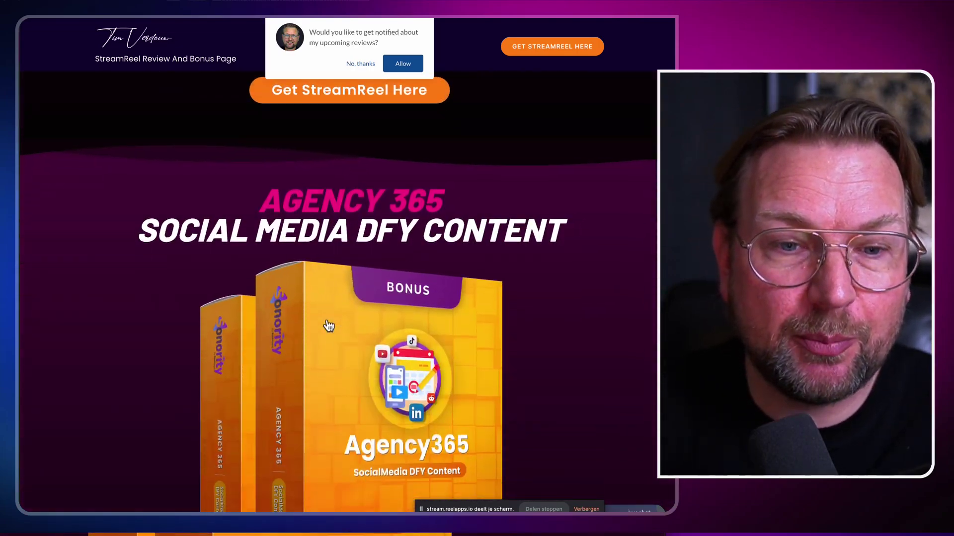
scroll(329, 326, down, 15)
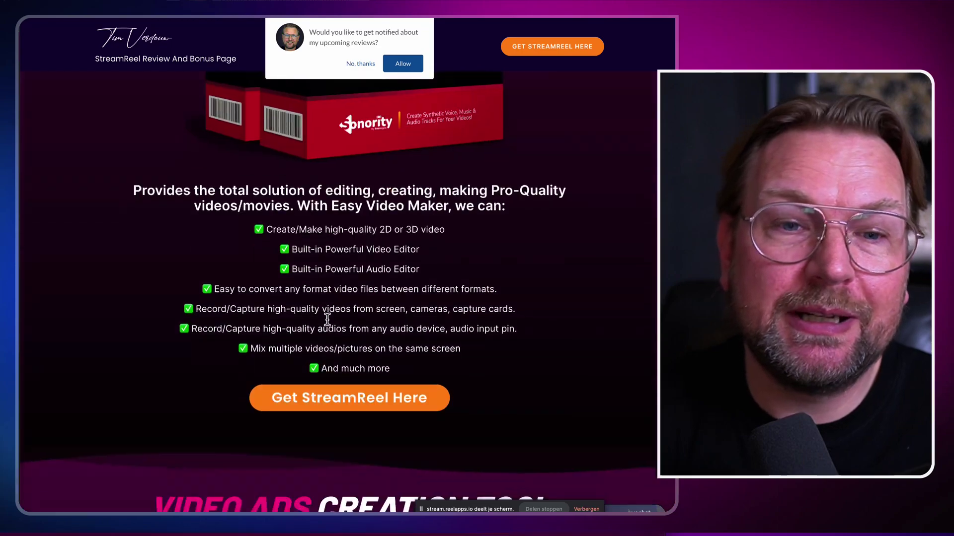
scroll(327, 323, down, 15)
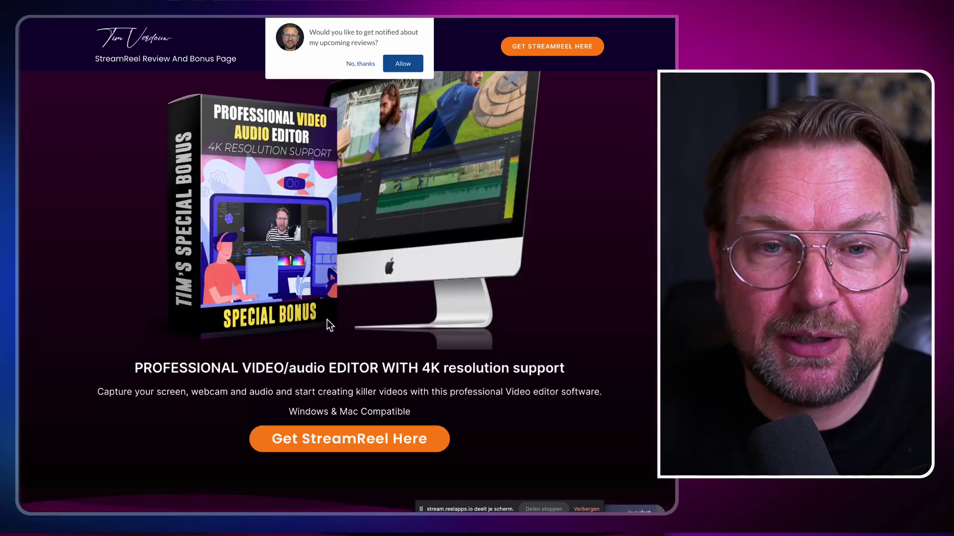
scroll(327, 323, down, 15)
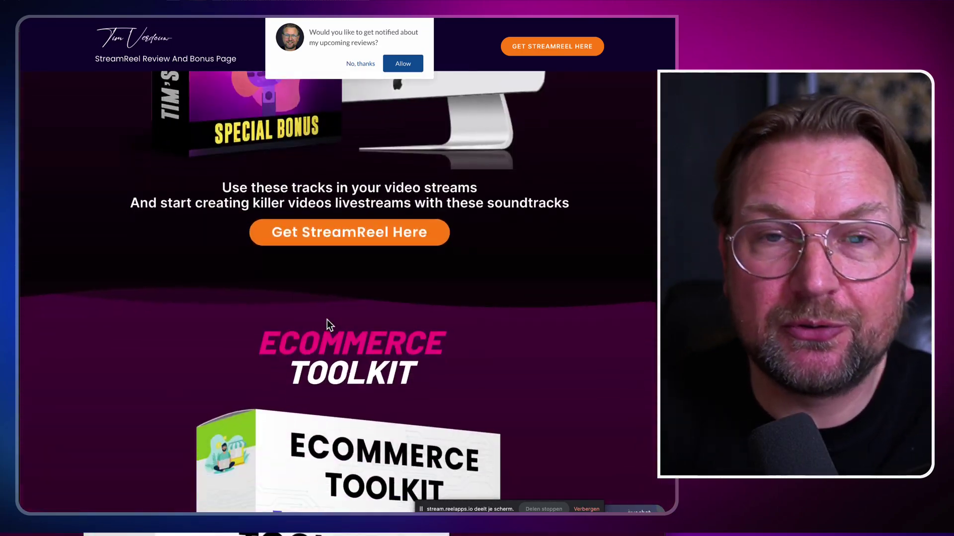
scroll(327, 319, down, 10)
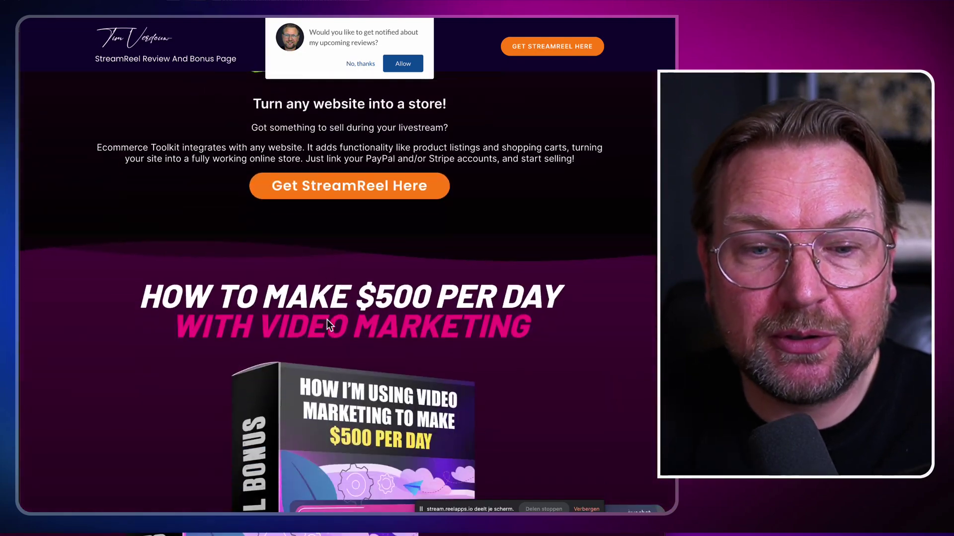